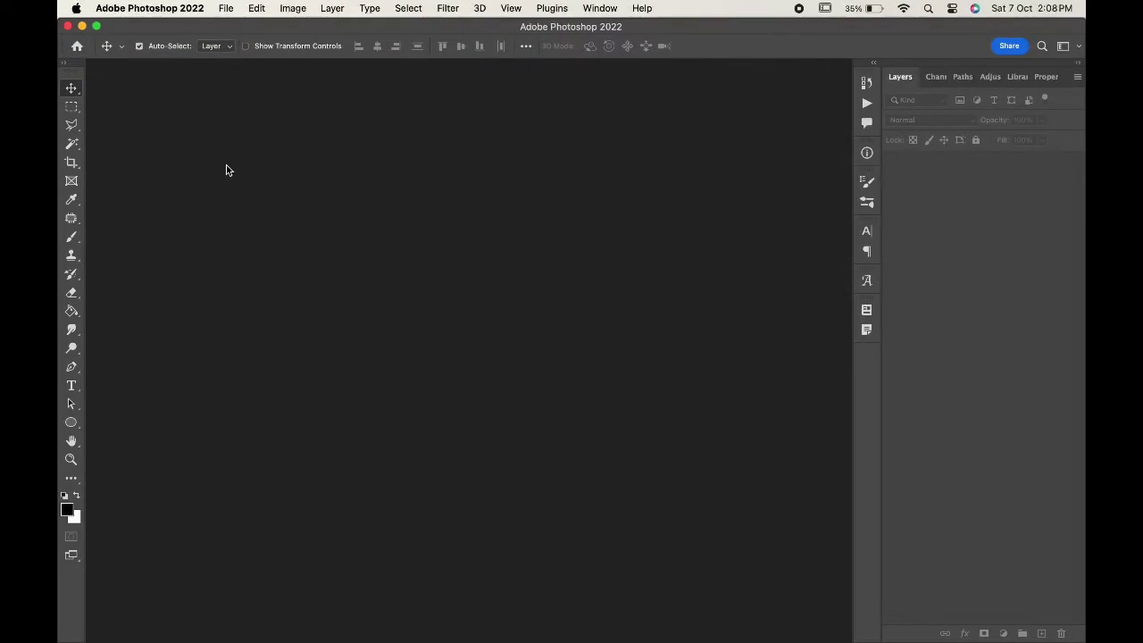
- Create a 3.5 × 2 inch print document in landscape at 300 pixels/inch, RGB Color, with artboards enabled
{"action": "left_click", "coordinate": [226, 9]}
{"action": "left_click", "coordinate": [231, 27]}
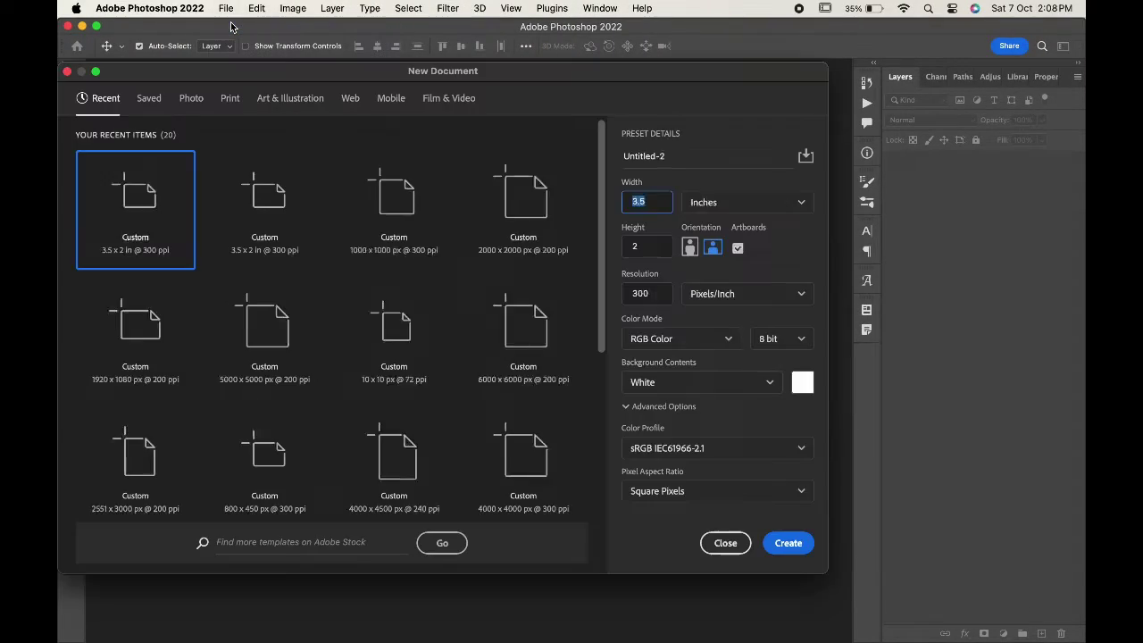
{"action": "left_click", "coordinate": [191, 98]}
{"action": "left_click", "coordinate": [230, 98]}
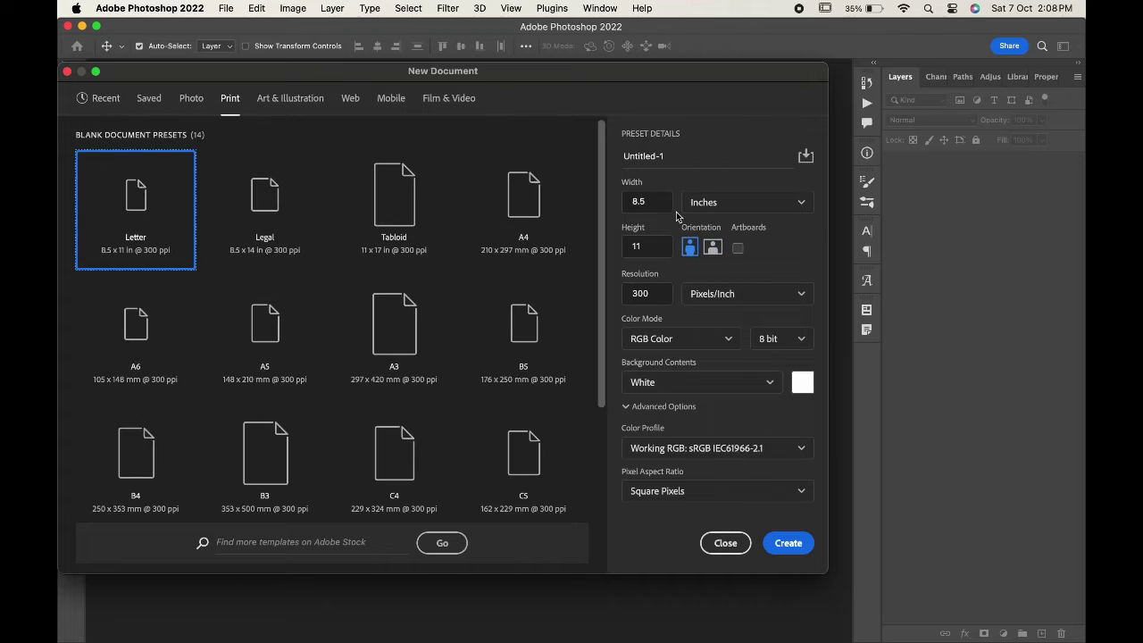
{"action": "type", "text": "3"}
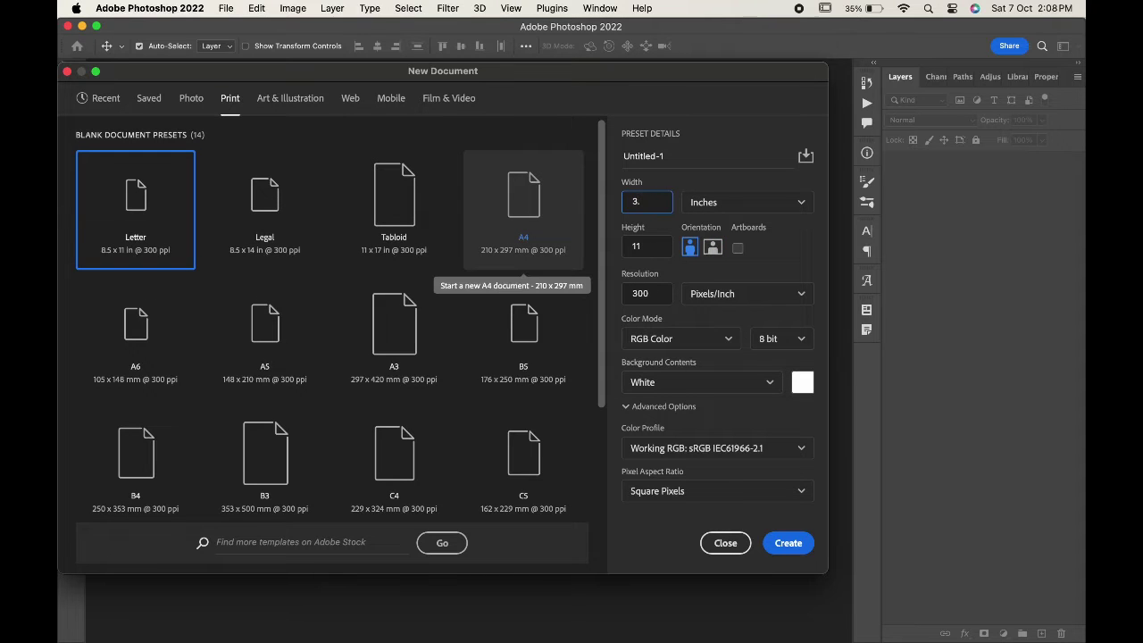
{"action": "key", "text": "Tab"}
{"action": "left_click", "coordinate": [739, 249]}
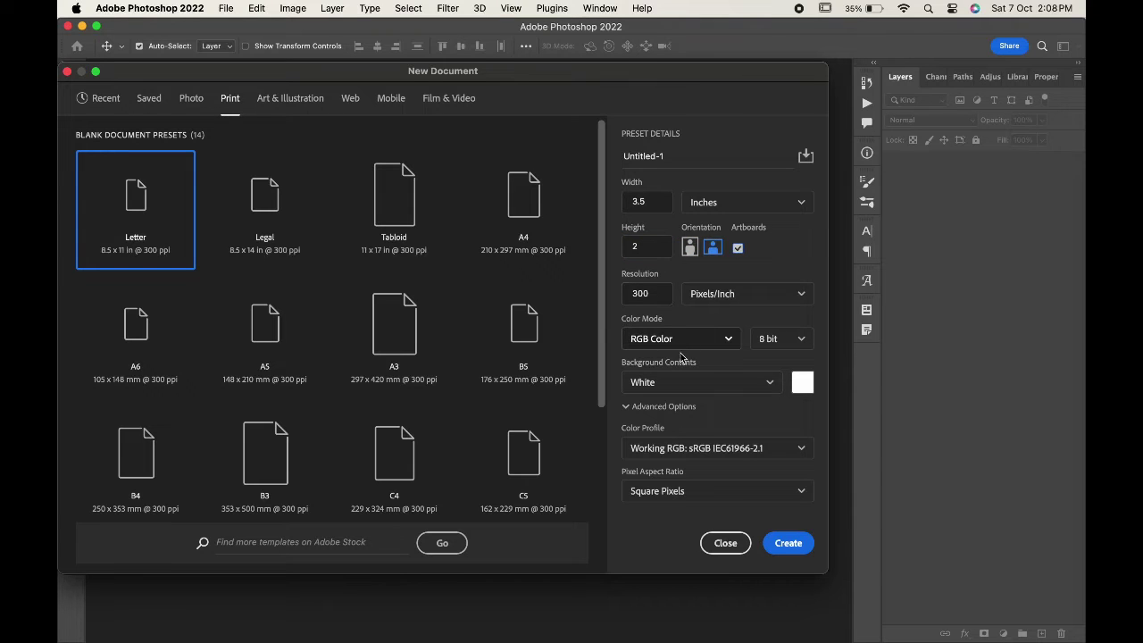
{"action": "left_click", "coordinate": [790, 547]}
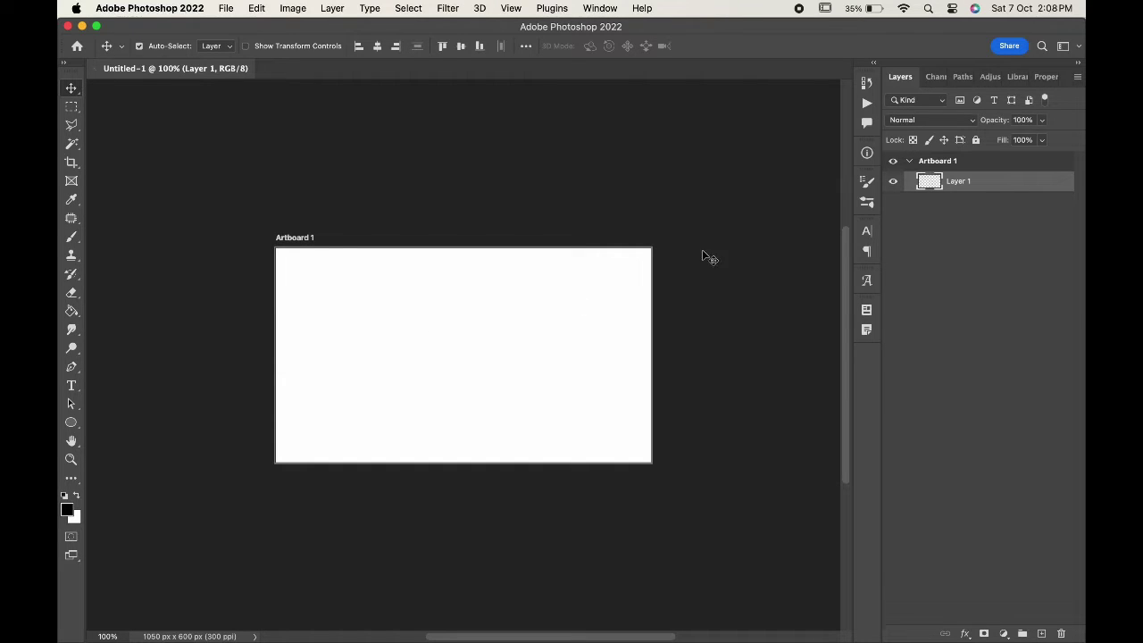
- Add a second artboard of the same size to the right of Artboard 1, and return to the Move Tool
{"action": "left_click", "coordinate": [70, 90]}
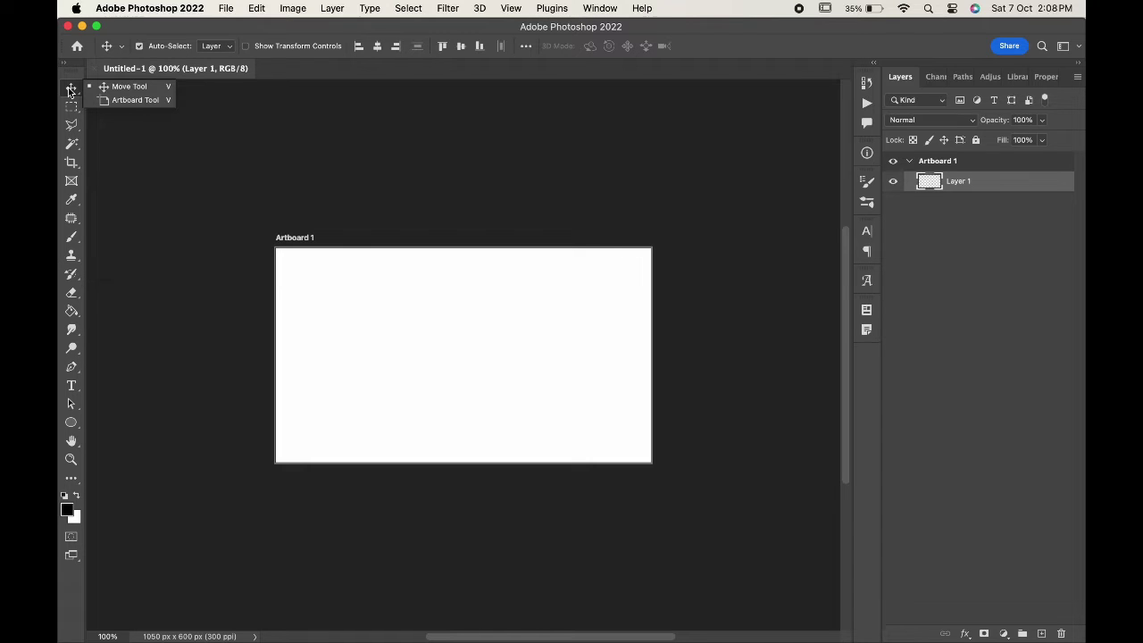
{"action": "left_click", "coordinate": [125, 100]}
{"action": "left_click", "coordinate": [297, 240]}
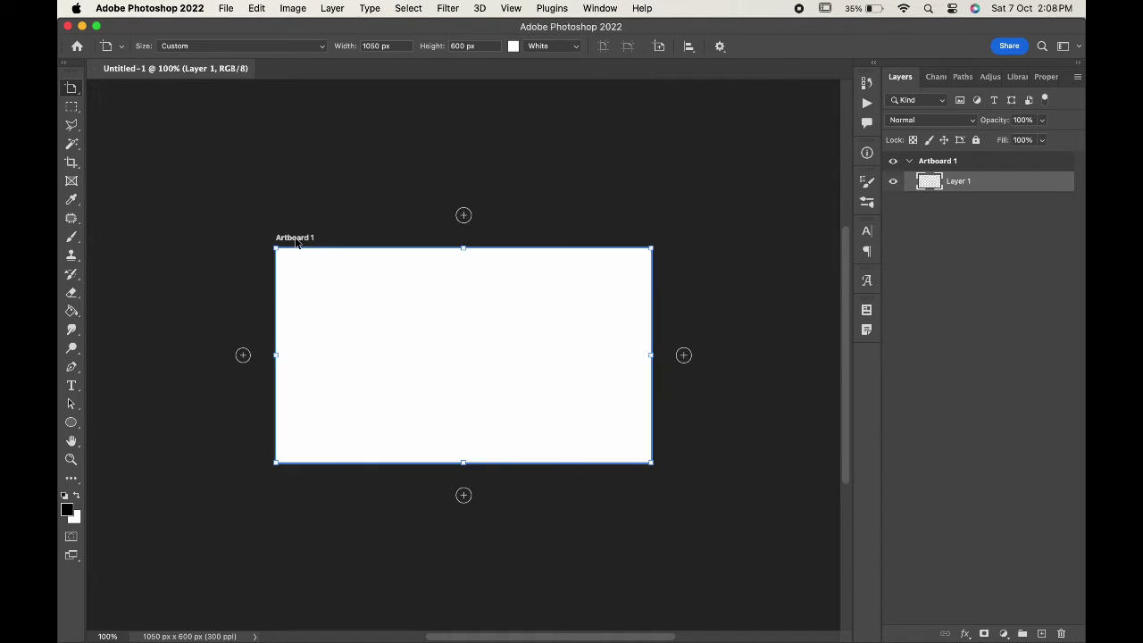
{"action": "left_click", "coordinate": [685, 356]}
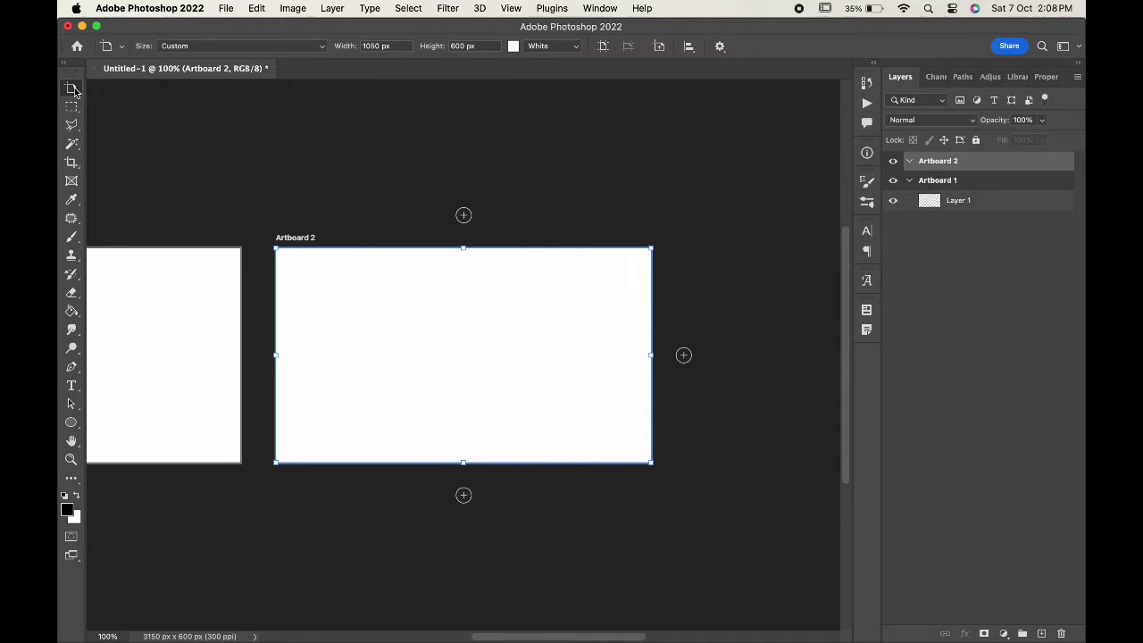
{"action": "left_click", "coordinate": [73, 89]}
{"action": "left_click", "coordinate": [125, 85]}
- Rename Artboard 1 as Card Front and Artboard 2 as Card Back
{"action": "scroll", "coordinate": [201, 293], "scroll_direction": "left", "scroll_amount": 5}
{"action": "left_click", "coordinate": [938, 180]}
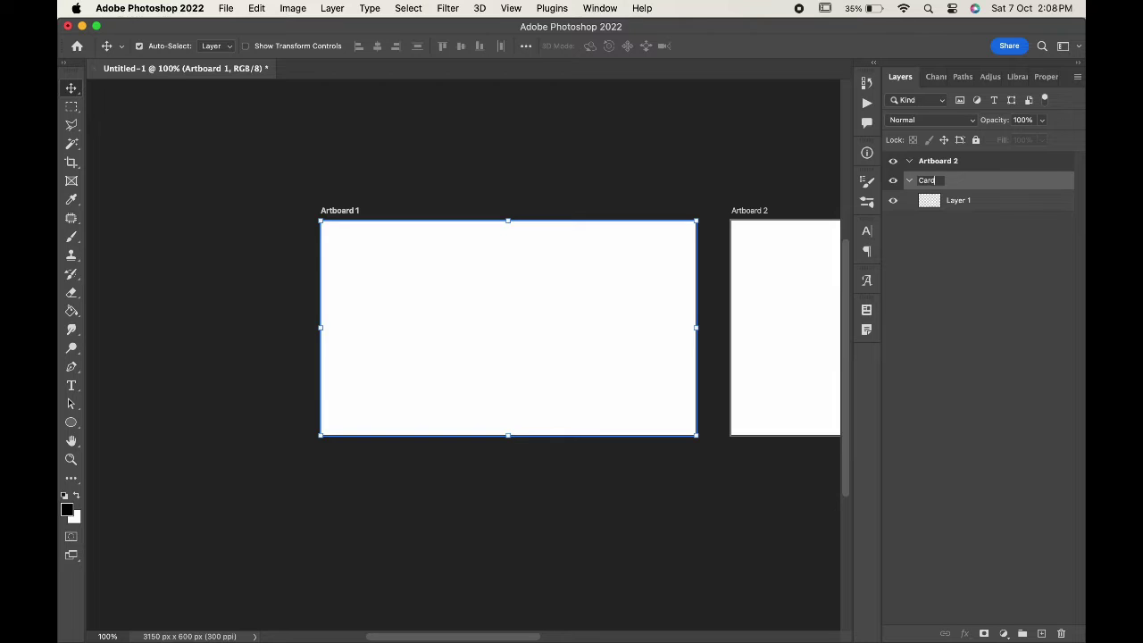
{"action": "type", "text": "Card Frony"}
{"action": "key", "text": "BackSpace"}
{"action": "type", "text": "t"}
{"action": "key", "text": "Return"}
{"action": "double_click", "coordinate": [938, 160]}
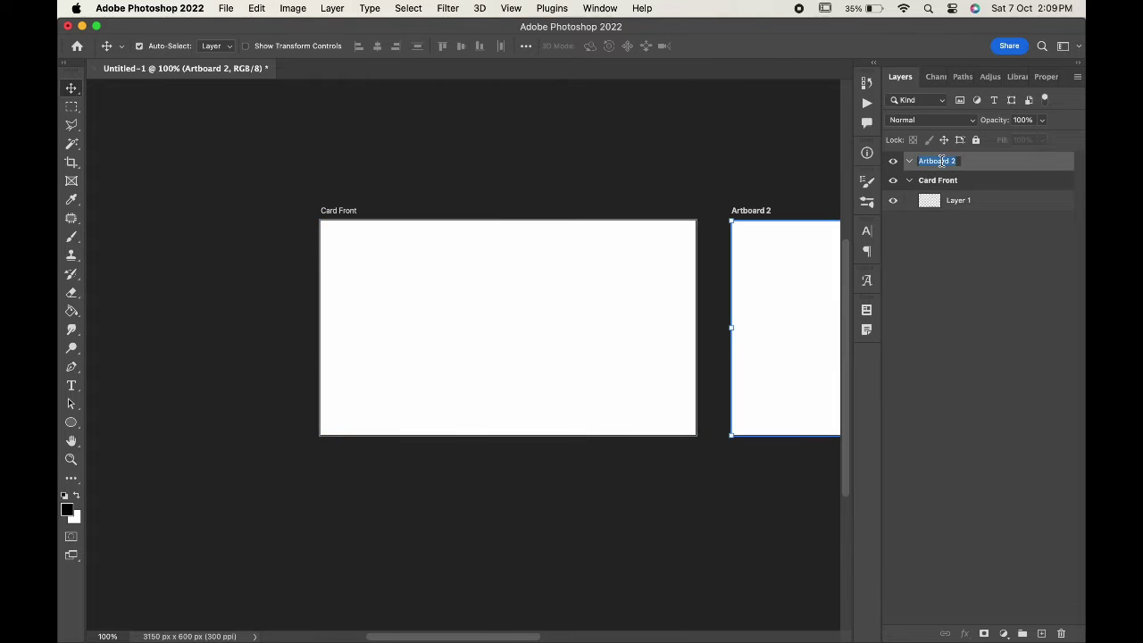
{"action": "type", "text": "Card Back"}
{"action": "key", "text": "Return"}
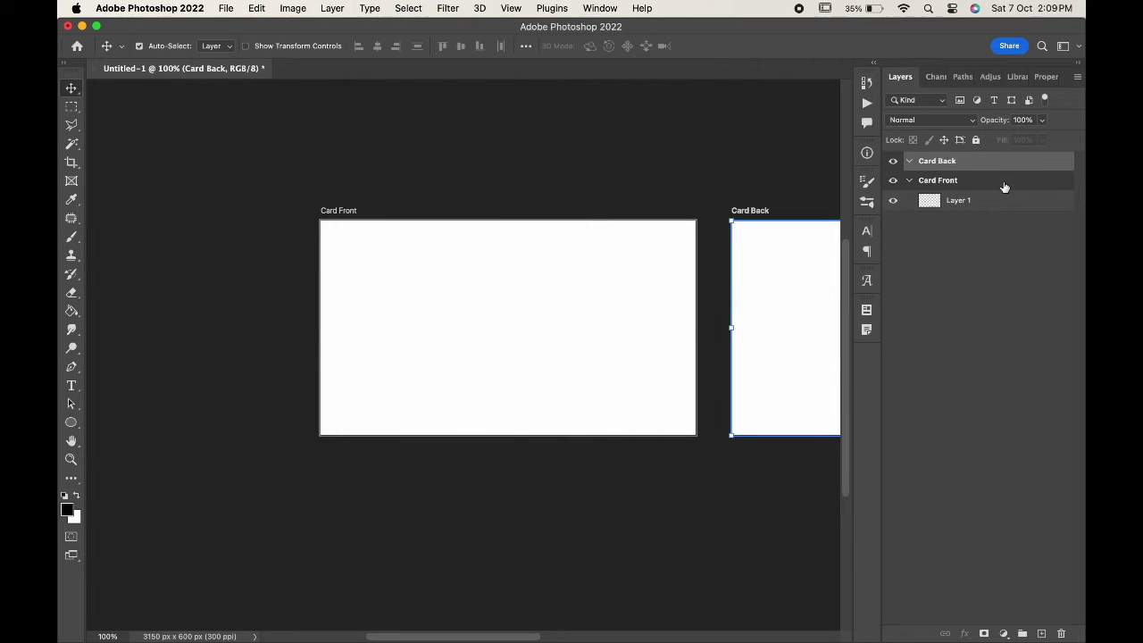
- Place the dancer photo and Logo_Dance.png from the Business Card Assets folder in Finder onto the Card Front artboard
{"action": "left_click", "coordinate": [1004, 183]}
{"action": "scroll", "coordinate": [536, 286], "scroll_direction": "right", "scroll_amount": 3}
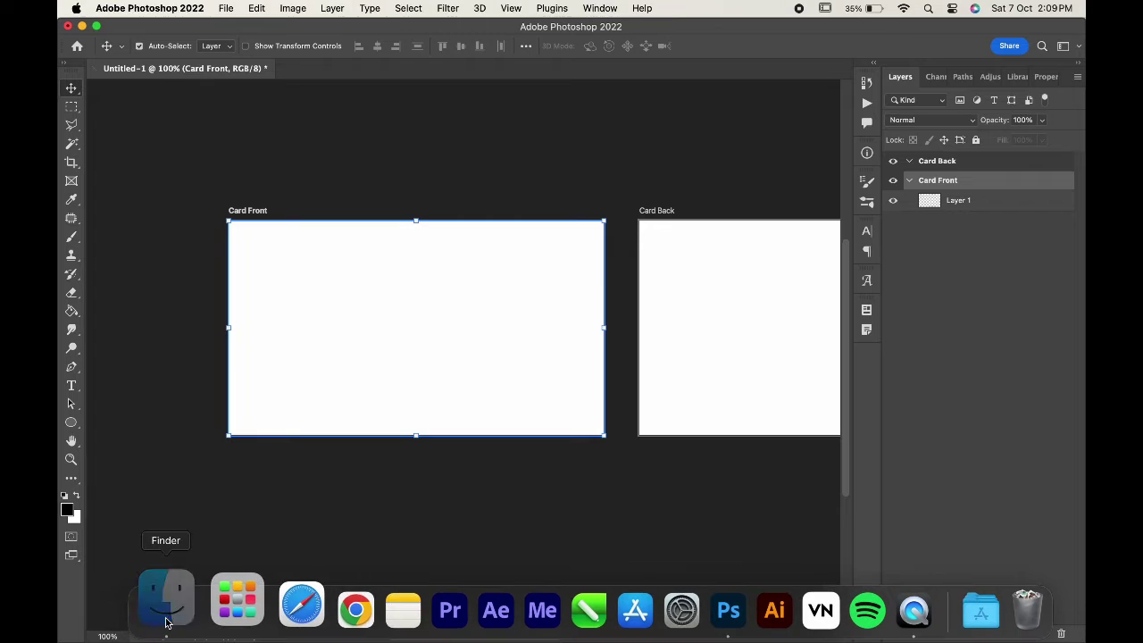
{"action": "left_click", "coordinate": [166, 607]}
{"action": "left_click_drag", "start_coordinate": [466, 185], "coordinate": [418, 485]}
{"action": "key", "text": "Return"}
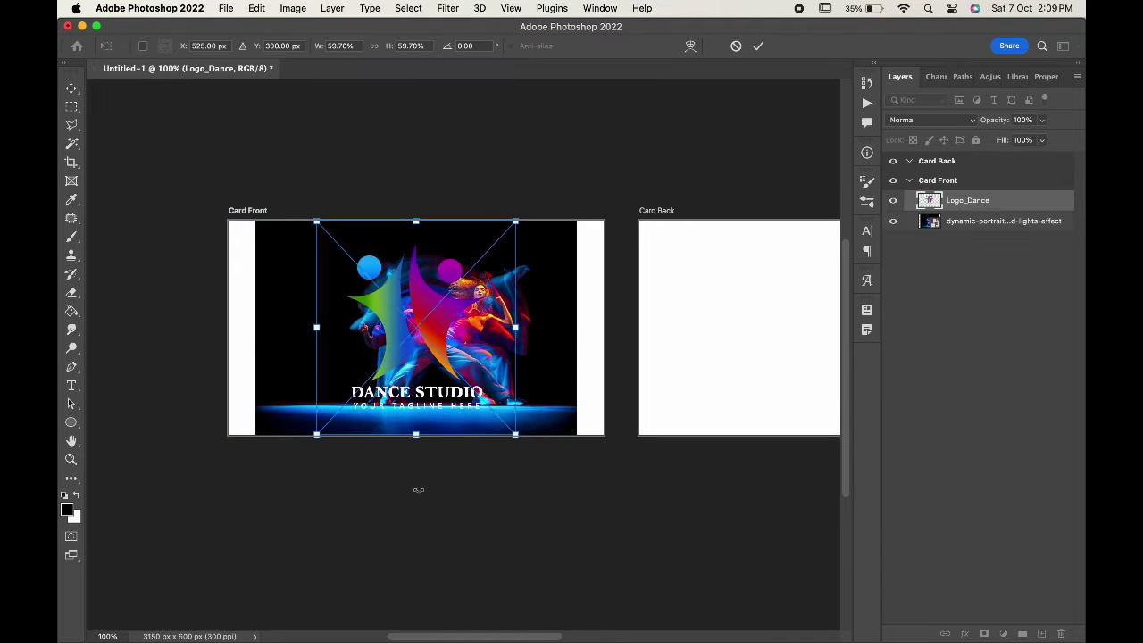
{"action": "key", "text": "Return"}
- Hide the Logo_Dance layer and enlarge the dancer photo to about 14% scale, positioning it to cover the whole Card Front artboard
{"action": "scroll", "coordinate": [408, 355], "scroll_direction": "up", "scroll_amount": 5}
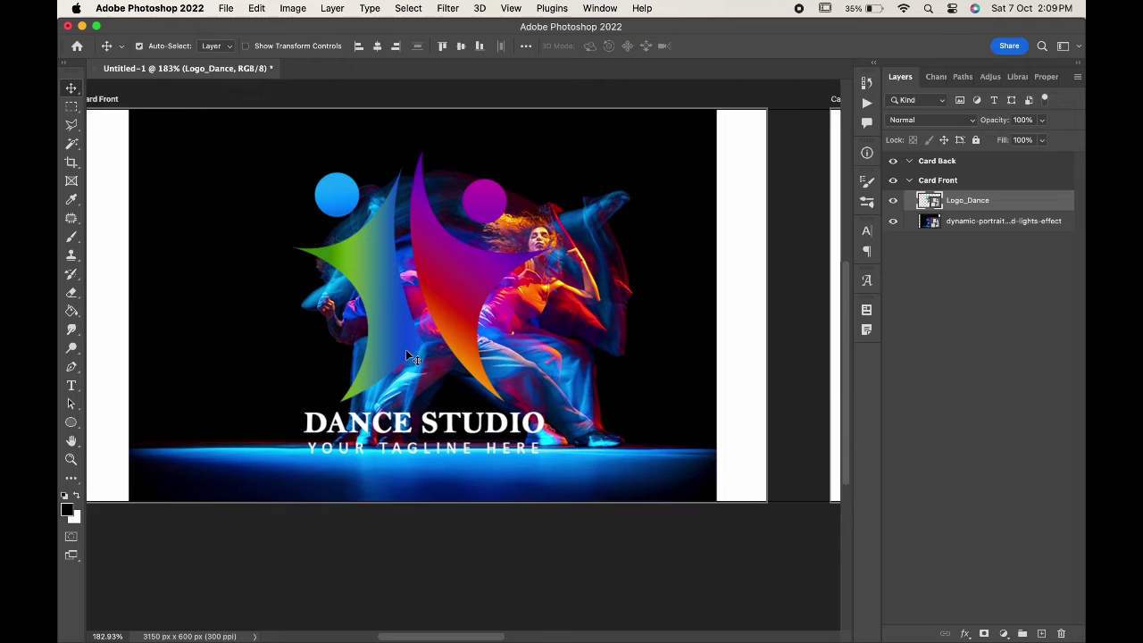
{"action": "left_click", "coordinate": [894, 201]}
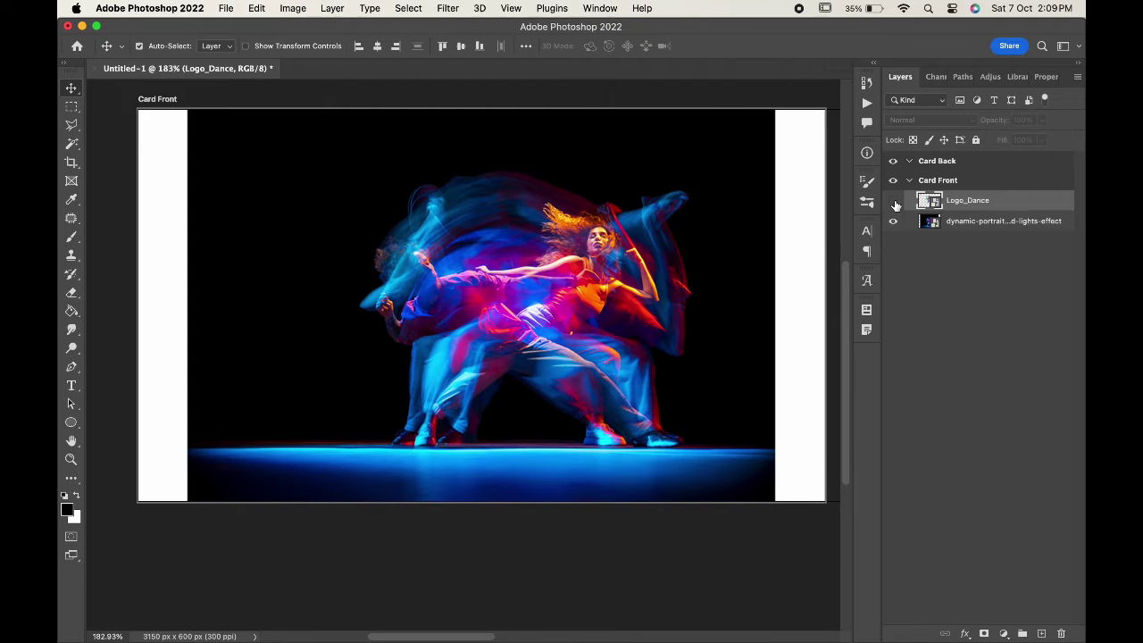
{"action": "left_click", "coordinate": [1010, 224]}
{"action": "scroll", "coordinate": [482, 384], "scroll_direction": "down", "scroll_amount": 2}
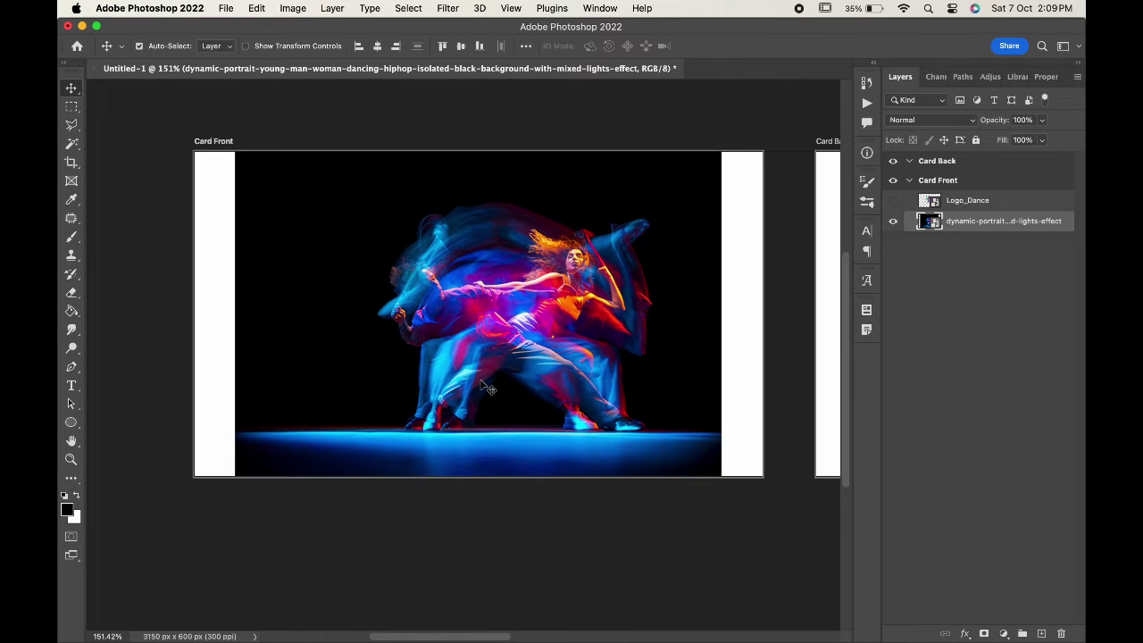
{"action": "key", "text": "super+t"}
{"action": "left_click_drag", "start_coordinate": [234, 154], "coordinate": [163, 104]}
{"action": "left_click_drag", "start_coordinate": [717, 476], "coordinate": [766, 500]}
{"action": "left_click_drag", "start_coordinate": [699, 330], "coordinate": [727, 360]}
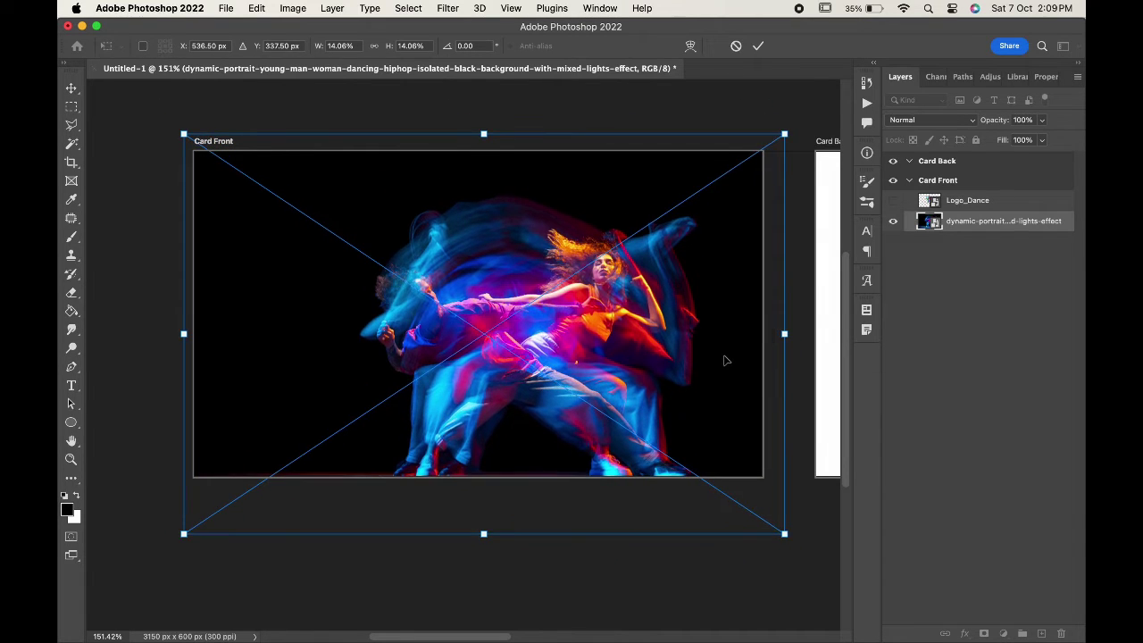
{"action": "left_click_drag", "start_coordinate": [784, 532], "coordinate": [774, 527]}
{"action": "left_click_drag", "start_coordinate": [689, 403], "coordinate": [696, 403]}
{"action": "key", "text": "Return"}
- Choose the Texturizer effect for the dancer photo in the Filter Gallery
{"action": "scroll", "coordinate": [699, 405], "scroll_direction": "down", "scroll_amount": 2}
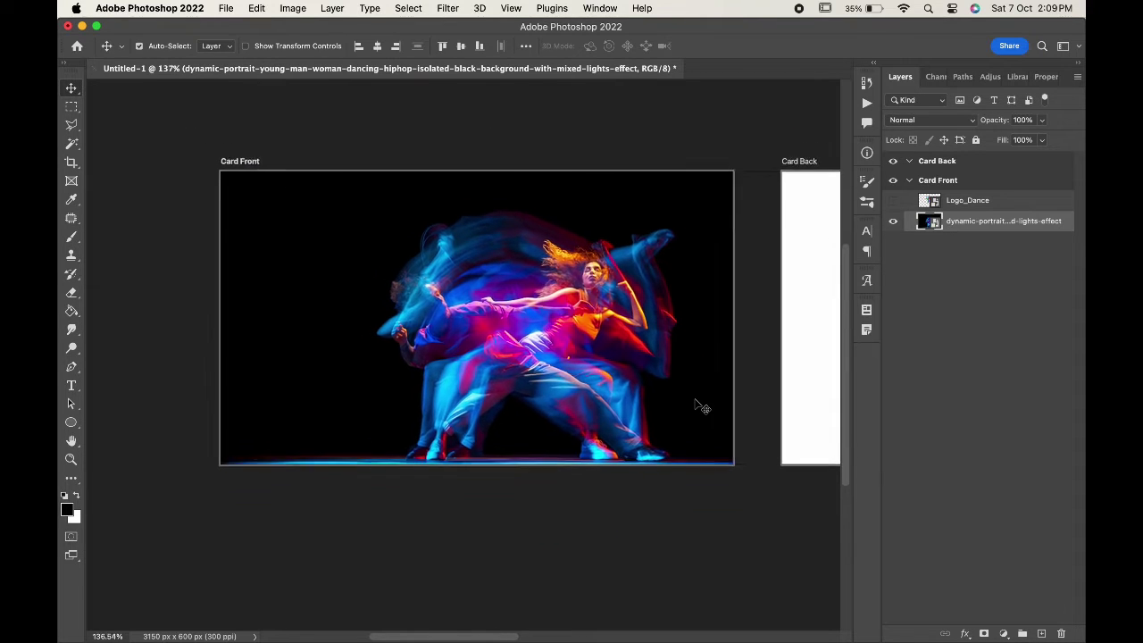
{"action": "left_click", "coordinate": [442, 7]}
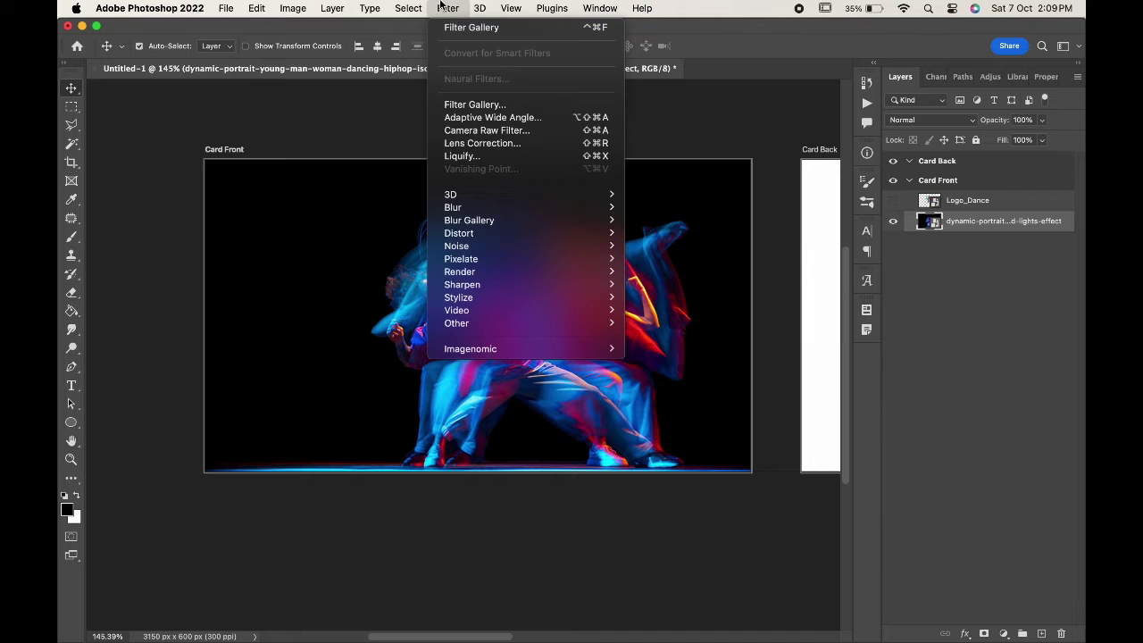
{"action": "left_click", "coordinate": [464, 104]}
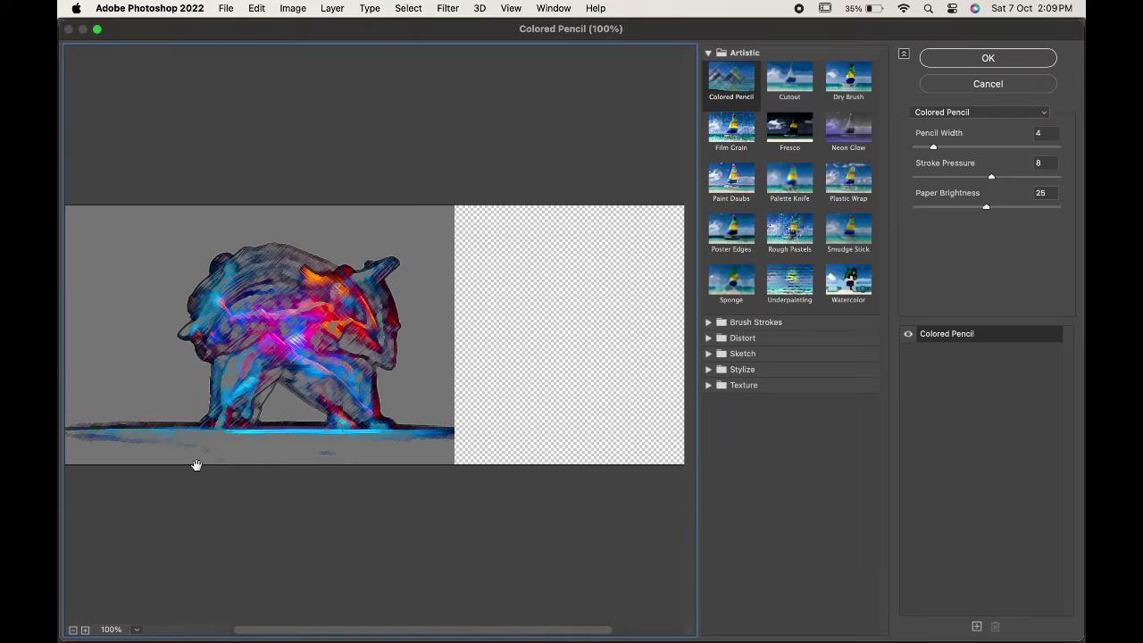
{"action": "left_click", "coordinate": [137, 630]}
{"action": "left_click", "coordinate": [177, 612]}
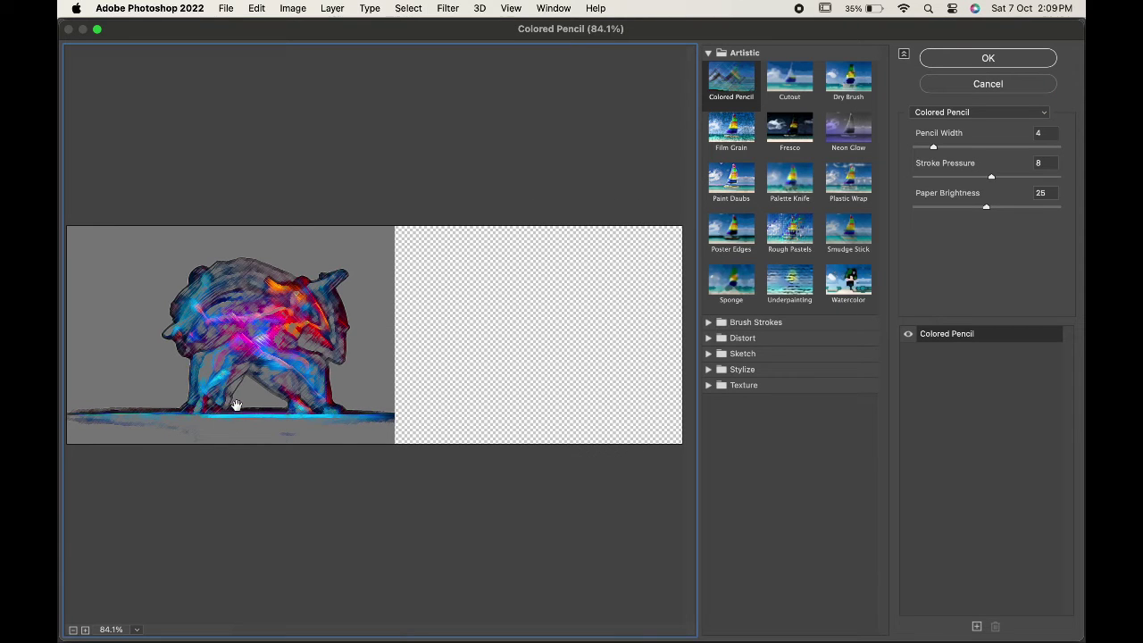
{"action": "left_click", "coordinate": [85, 630]}
{"action": "scroll", "coordinate": [203, 429], "scroll_direction": "left", "scroll_amount": 5}
{"action": "scroll", "coordinate": [204, 432], "scroll_direction": "right", "scroll_amount": 3}
{"action": "scroll", "coordinate": [203, 433], "scroll_direction": "left", "scroll_amount": 2}
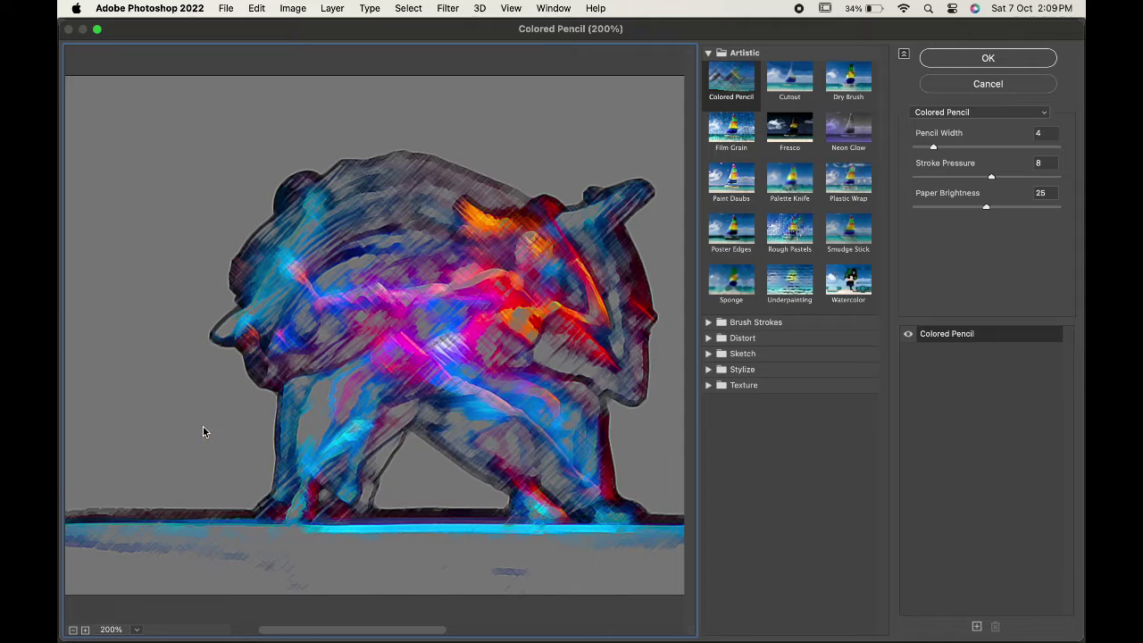
{"action": "left_click", "coordinate": [708, 385]}
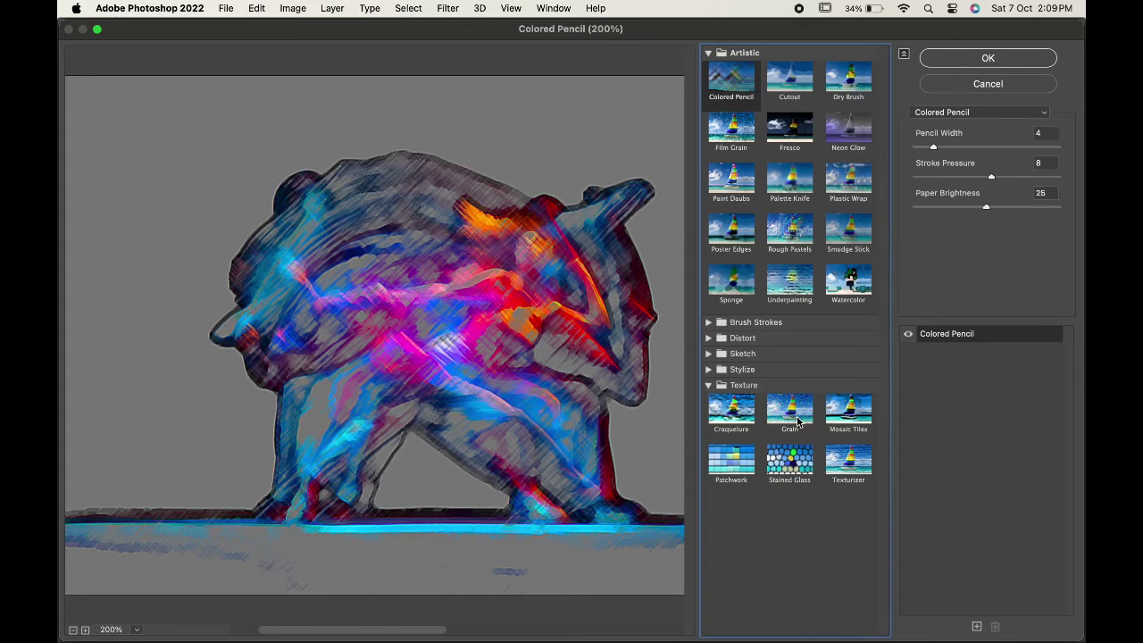
{"action": "left_click", "coordinate": [855, 459]}
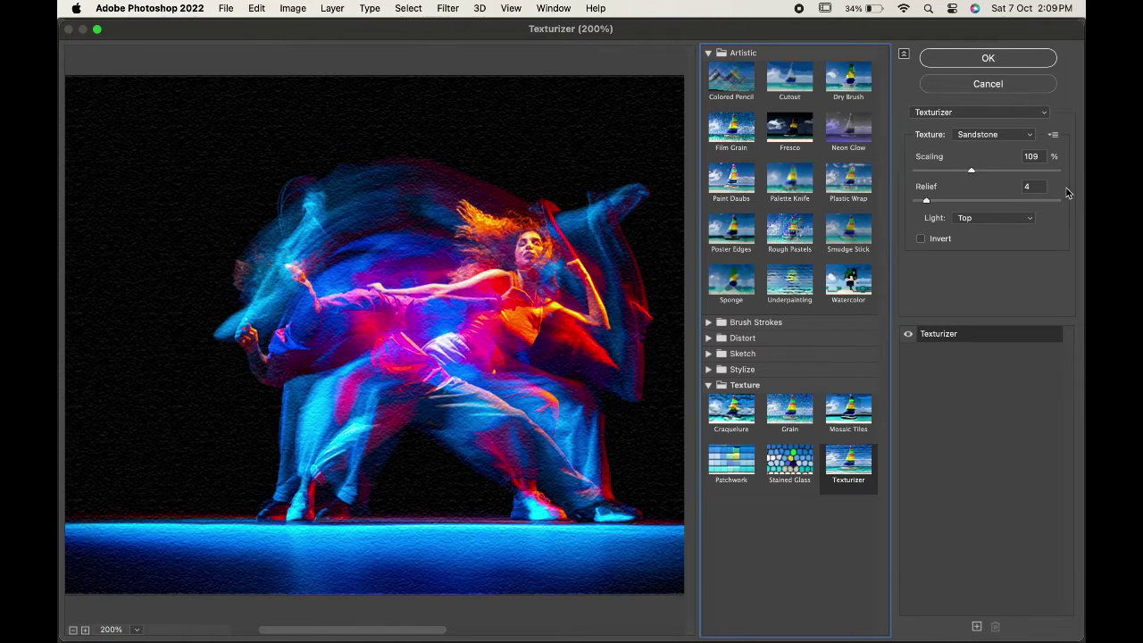
- Set the Texturizer to the Canvas texture with relief 5 and scaling below 70%, and apply it to the photo
{"action": "left_click_drag", "start_coordinate": [969, 176], "coordinate": [928, 201]}
{"action": "left_click", "coordinate": [976, 134]}
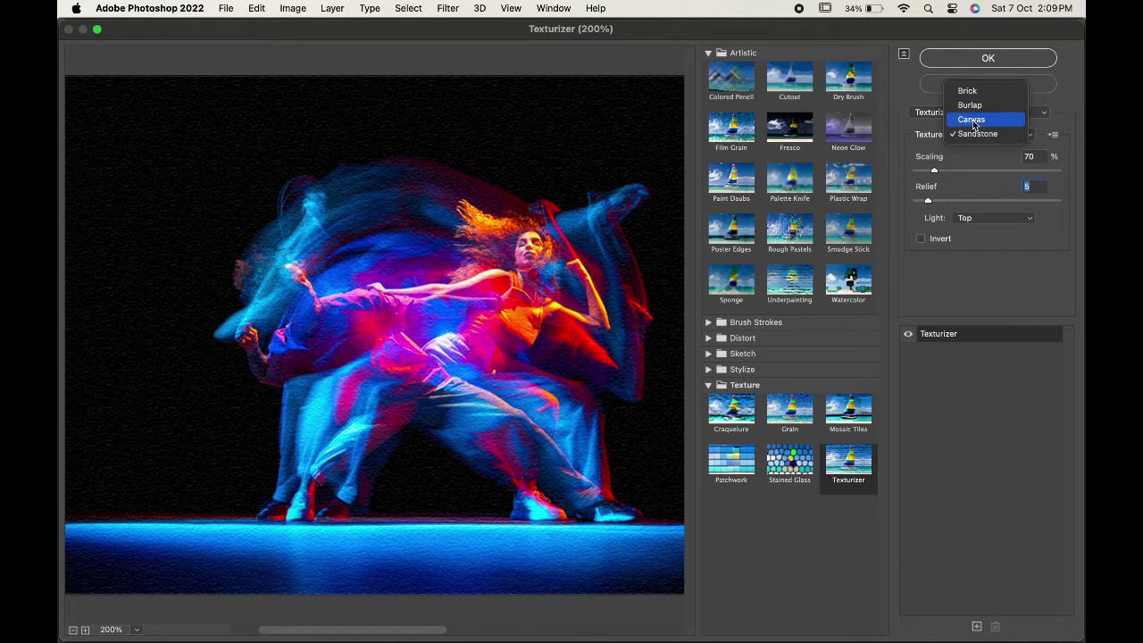
{"action": "left_click", "coordinate": [972, 120]}
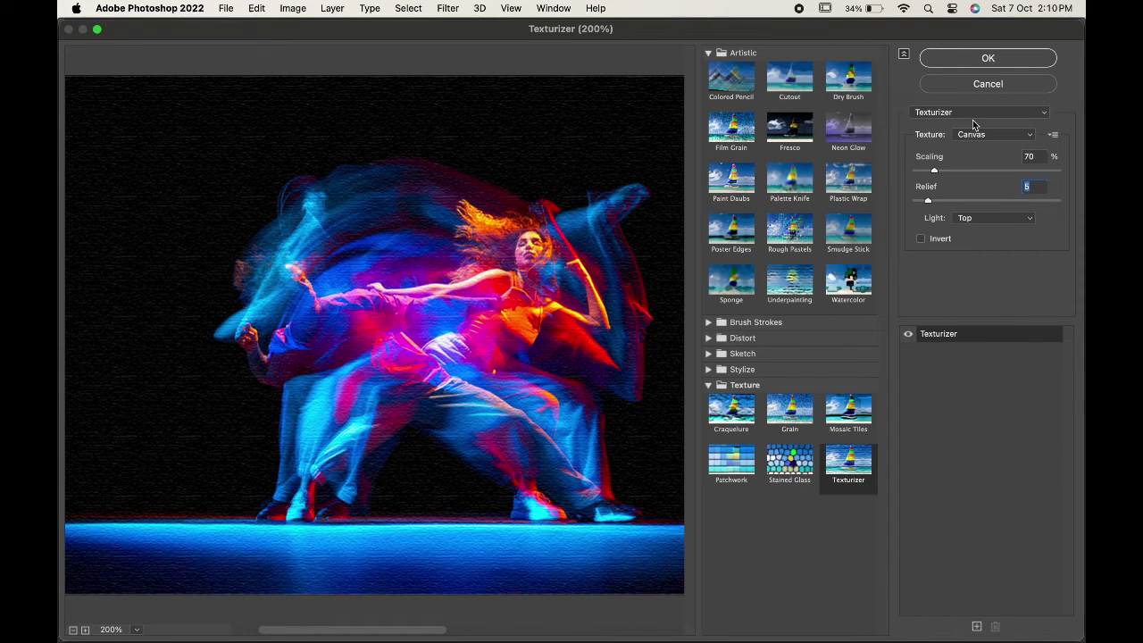
{"action": "mouse_move", "coordinate": [935, 171]}
{"action": "left_mouse_down"}
{"action": "mouse_move", "coordinate": [926, 204]}
{"action": "mouse_move", "coordinate": [924, 171]}
{"action": "left_mouse_up"}
{"action": "left_click", "coordinate": [963, 59]}
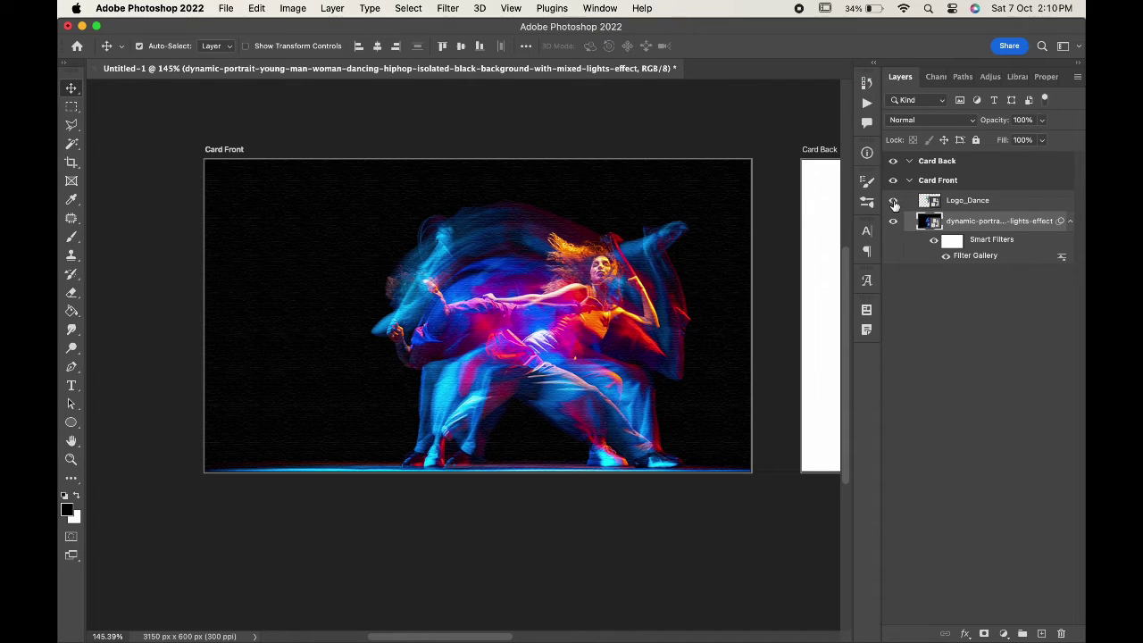
- Show the Logo_Dance layer, shrink the logo and move it to the empty black area left of the dancers
{"action": "left_click", "coordinate": [893, 201]}
{"action": "left_click", "coordinate": [974, 200]}
{"action": "key", "text": "super+t"}
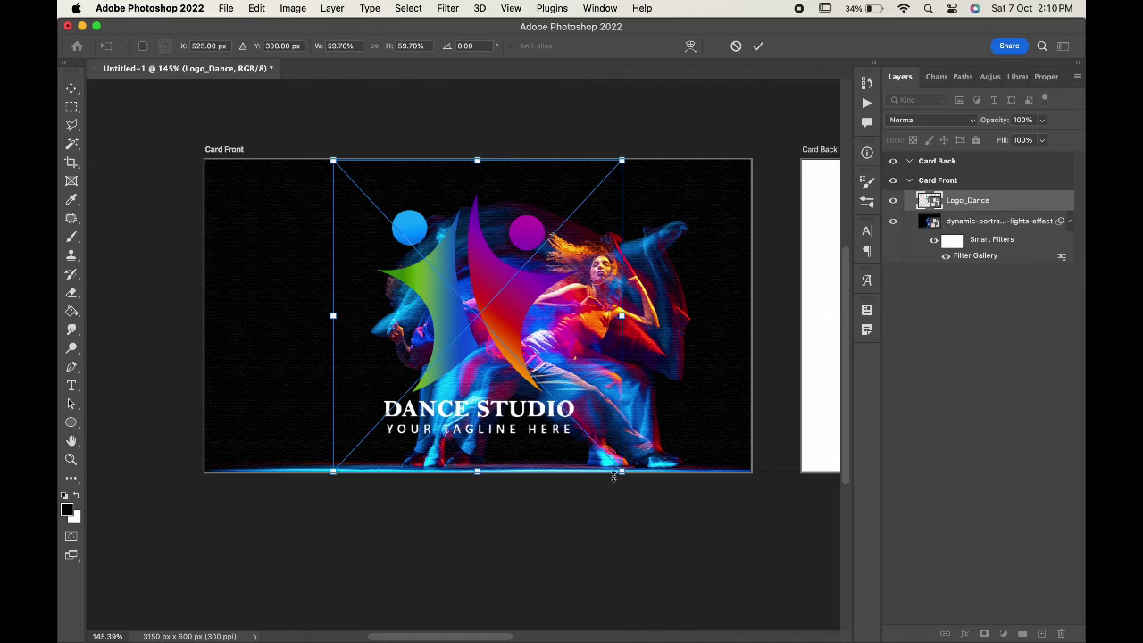
{"action": "left_click_drag", "start_coordinate": [614, 477], "coordinate": [477, 329]}
{"action": "left_click_drag", "start_coordinate": [468, 276], "coordinate": [353, 348]}
{"action": "key", "text": "Return"}
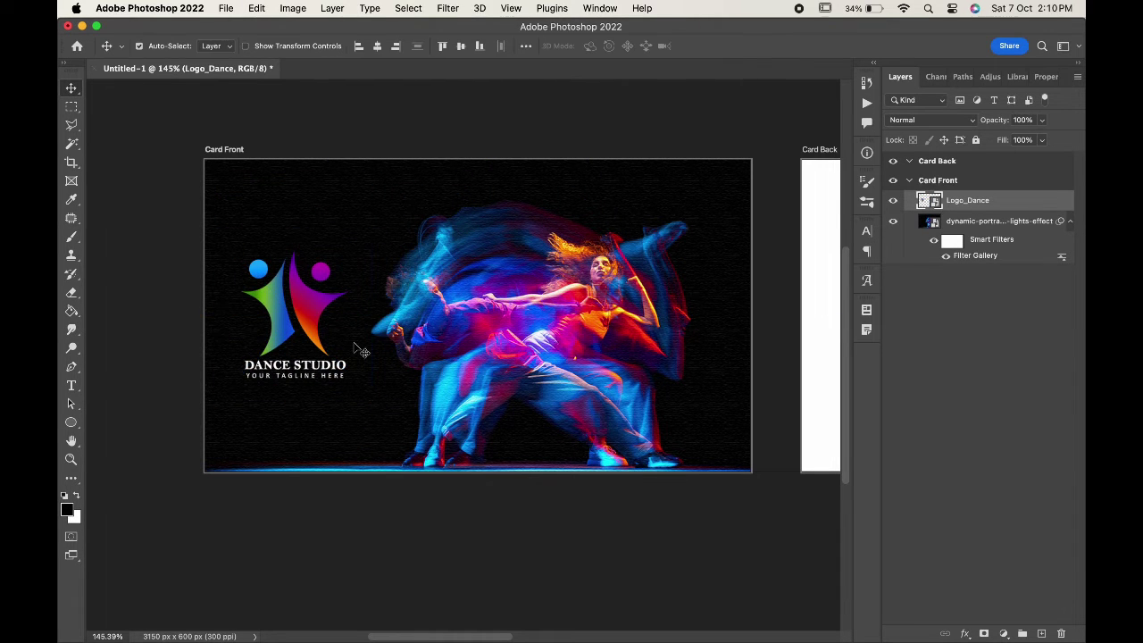
- Nudge the dancer photo and scale it down slightly while still covering the Card Front artboard
{"action": "left_click", "coordinate": [517, 314]}
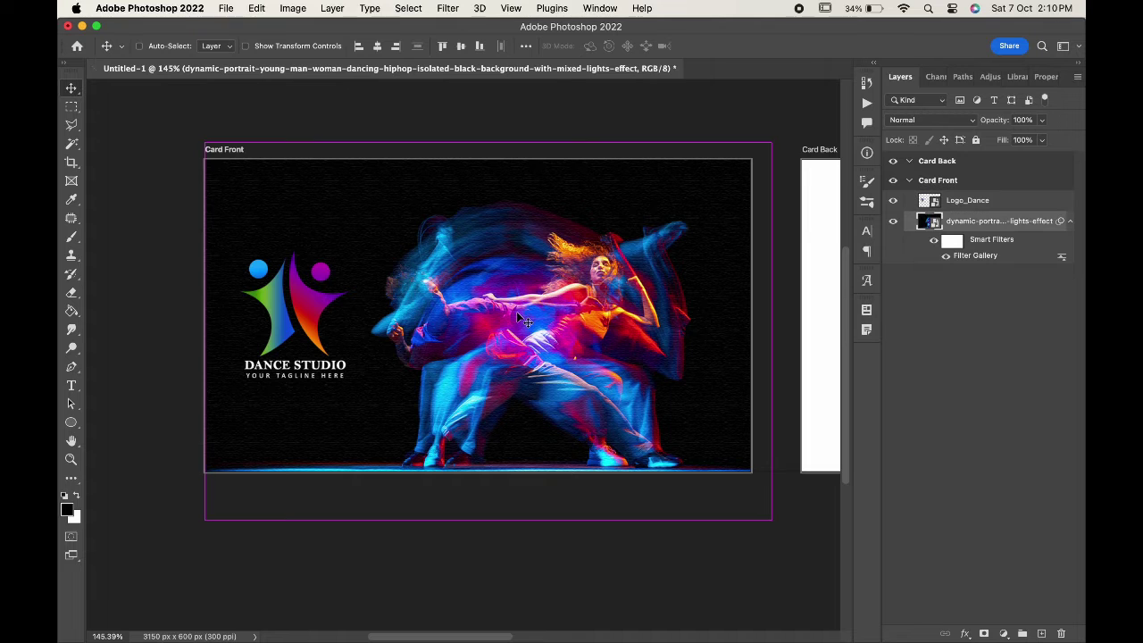
{"action": "key", "text": "super+t"}
{"action": "left_click", "coordinate": [571, 277]}
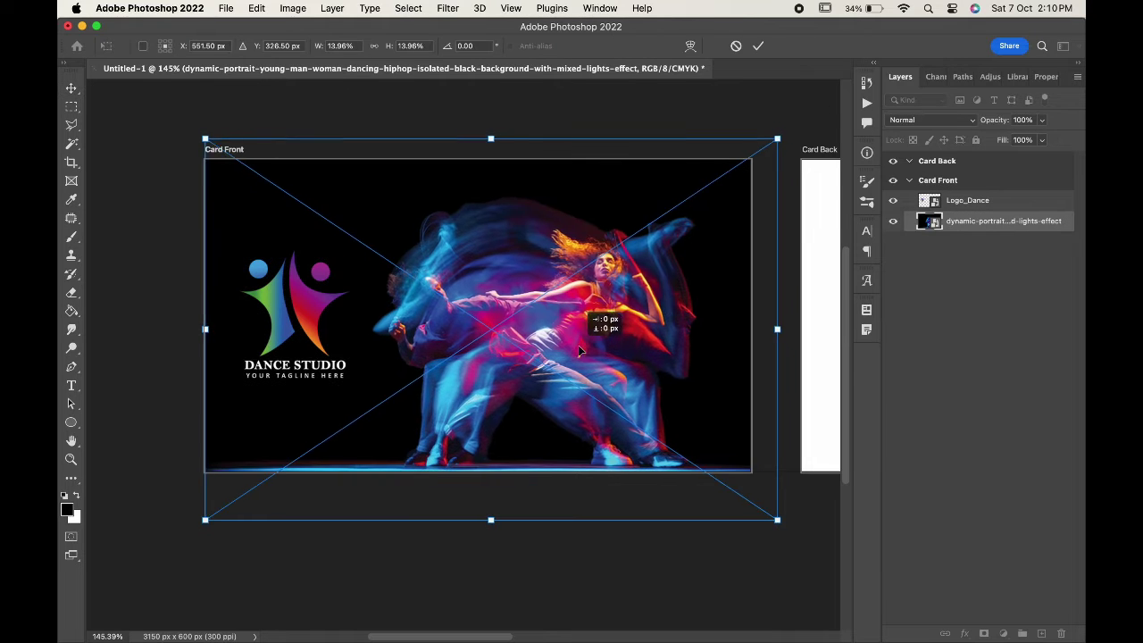
{"action": "key", "text": "Return"}
{"action": "scroll", "coordinate": [575, 348], "scroll_direction": "down", "scroll_amount": 2}
{"action": "key", "text": "super+t"}
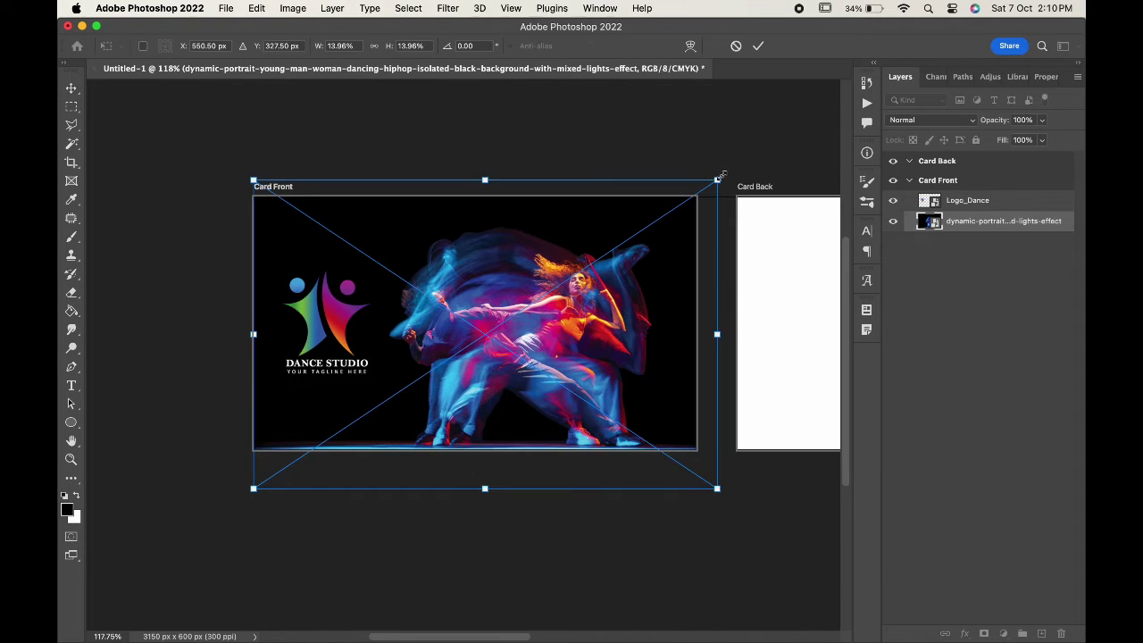
{"action": "left_click_drag", "start_coordinate": [719, 177], "coordinate": [709, 188]}
{"action": "double_click", "coordinate": [642, 272]}
- Select the Card Back artboard and place Call Icon, Insta Icon, Location and Mail from the Business Card Assets folder on it
{"action": "scroll", "coordinate": [640, 271], "scroll_direction": "up", "scroll_amount": 1}
{"action": "scroll", "coordinate": [640, 270], "scroll_direction": "right", "scroll_amount": 2}
{"action": "scroll", "coordinate": [645, 276], "scroll_direction": "down", "scroll_amount": 3}
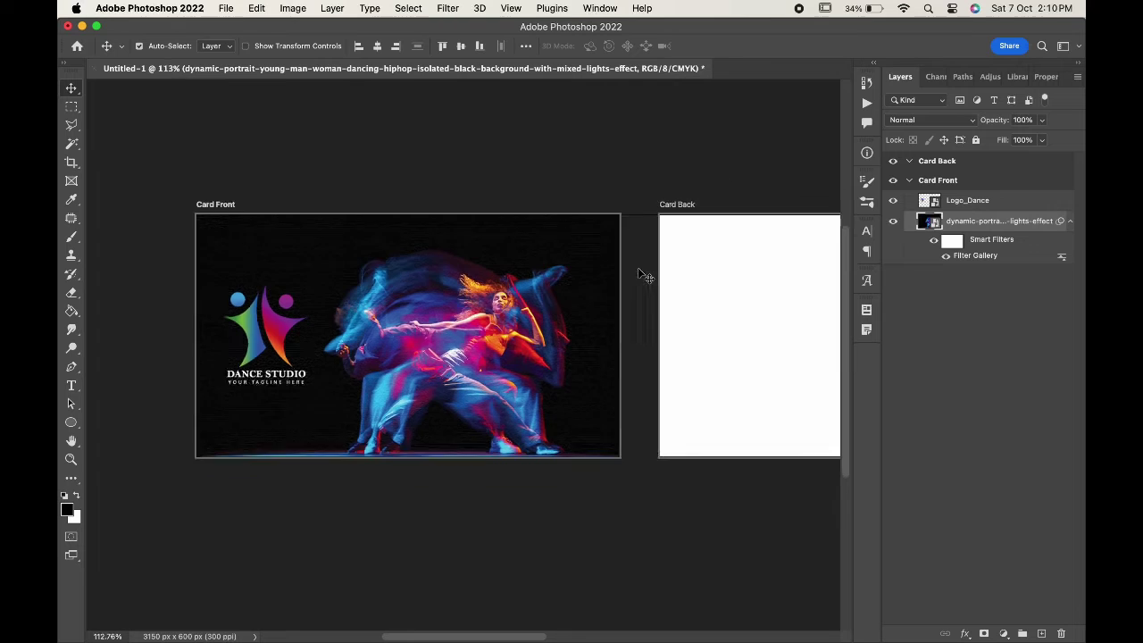
{"action": "left_click", "coordinate": [645, 275]}
{"action": "scroll", "coordinate": [645, 275], "scroll_direction": "right", "scroll_amount": 3}
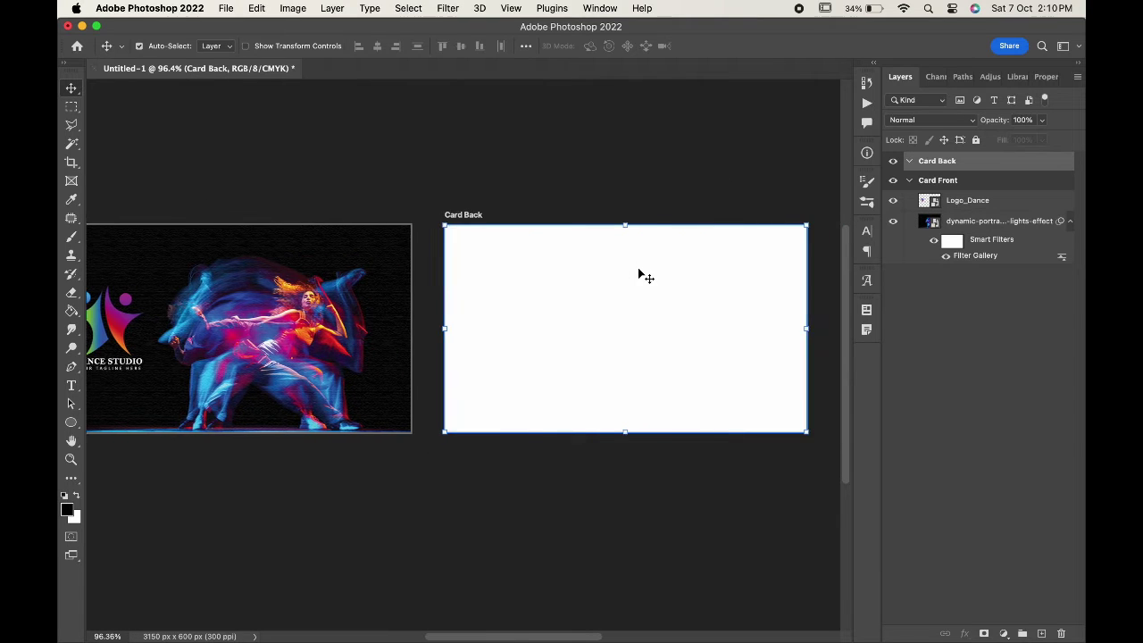
{"action": "scroll", "coordinate": [643, 274], "scroll_direction": "left", "scroll_amount": 1}
{"action": "left_click", "coordinate": [166, 608]}
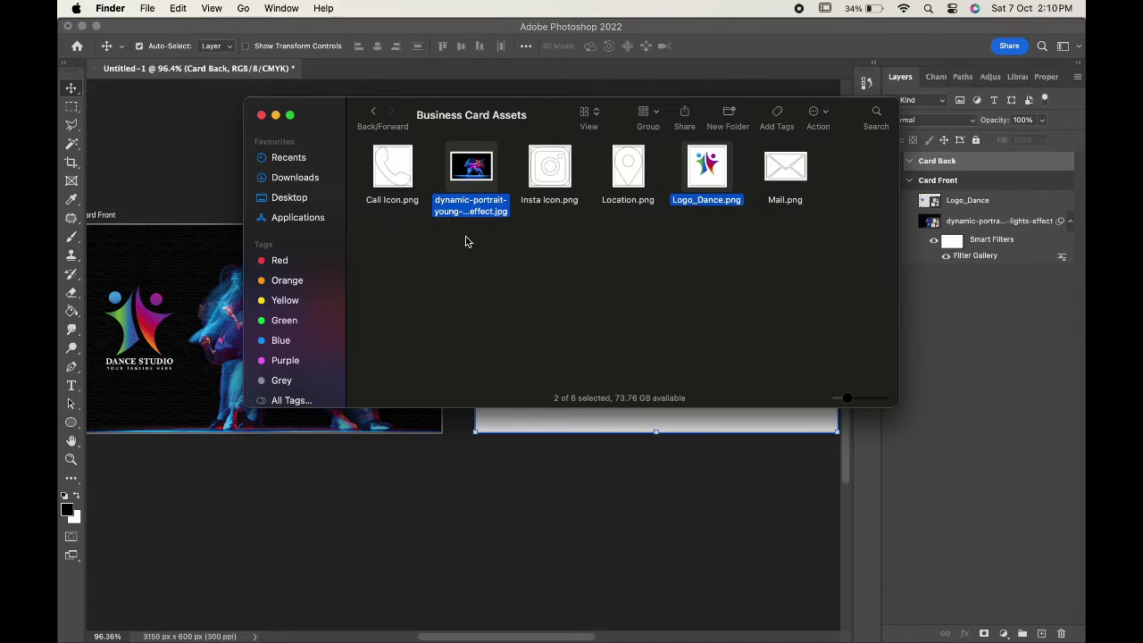
{"action": "left_click", "coordinate": [465, 236]}
{"action": "left_click", "coordinate": [410, 183]}
{"action": "left_click", "coordinate": [549, 170], "text": "super"}
{"action": "left_click", "coordinate": [628, 170], "text": "super"}
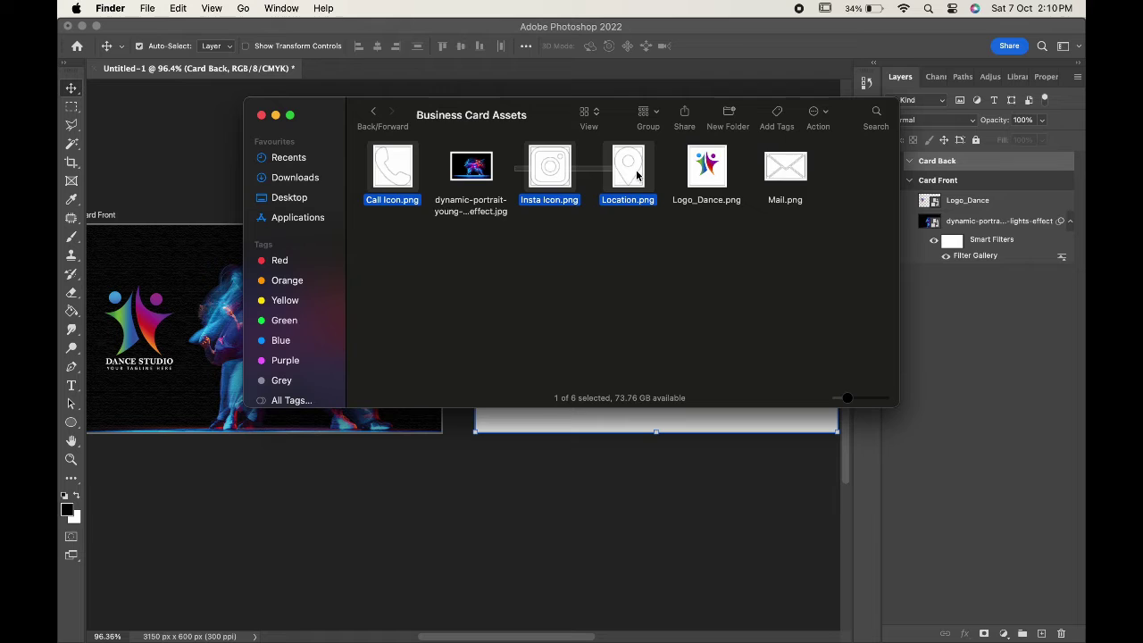
{"action": "left_click", "coordinate": [785, 170], "text": "super"}
{"action": "left_click_drag", "start_coordinate": [785, 170], "coordinate": [724, 433]}
{"action": "key", "text": "Return"}
{"action": "key", "text": "Return"}
{"action": "key", "text": "Return"}
{"action": "key", "text": "Return"}
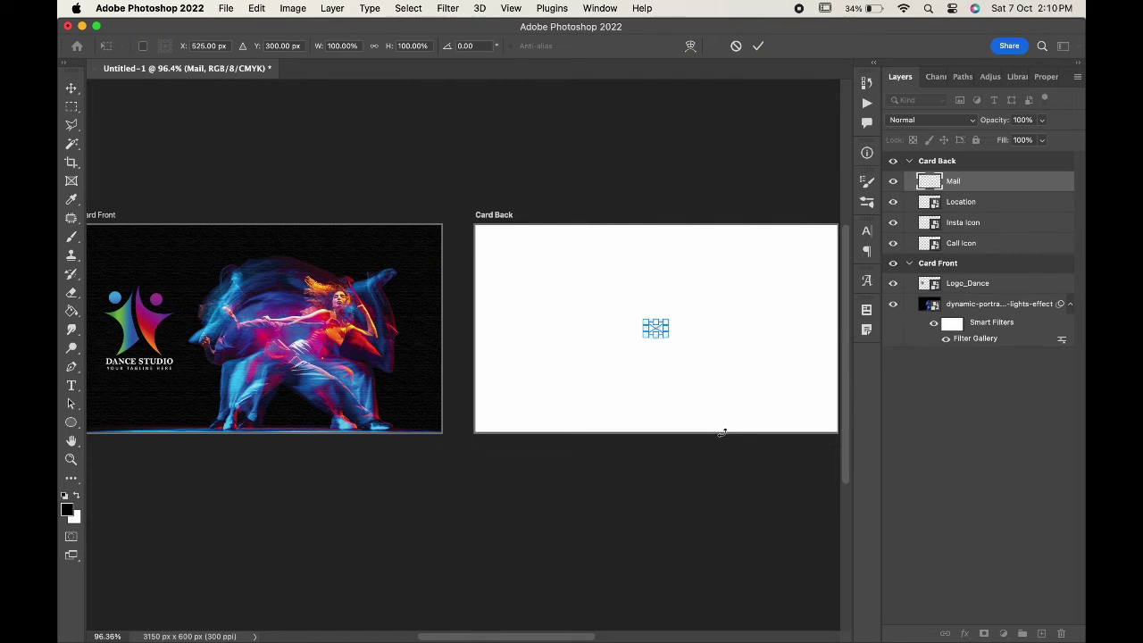
- Hide the four placed icon layers and add a new empty layer just above the Call Icon layer
{"action": "left_click_drag", "start_coordinate": [896, 185], "coordinate": [893, 243]}
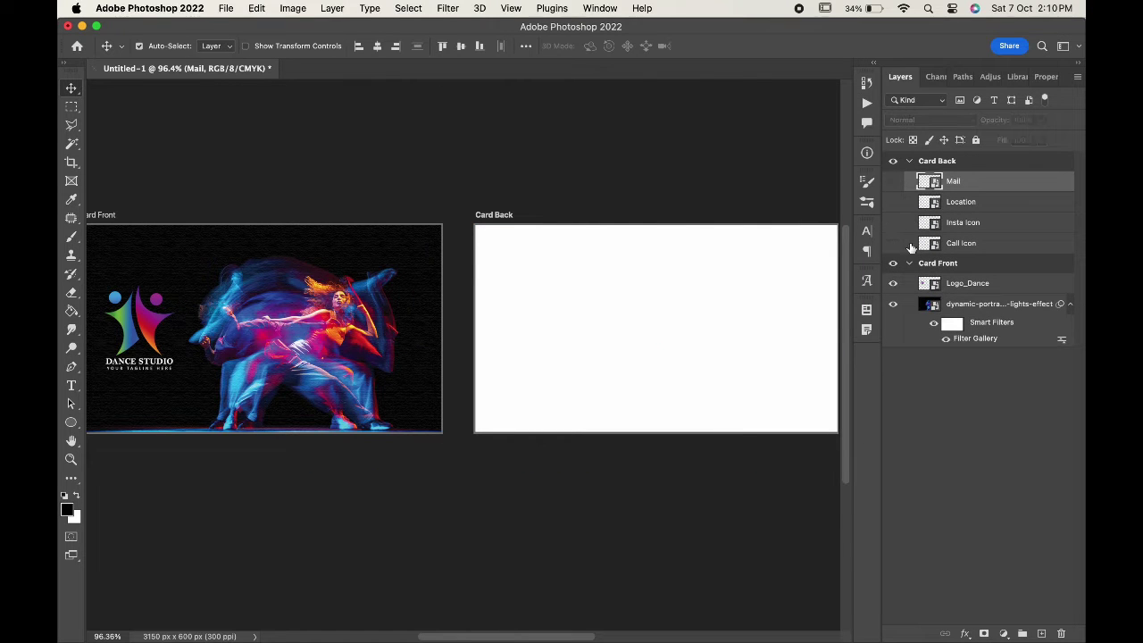
{"action": "left_click", "coordinate": [972, 244]}
{"action": "scroll", "coordinate": [633, 343], "scroll_direction": "right", "scroll_amount": 3}
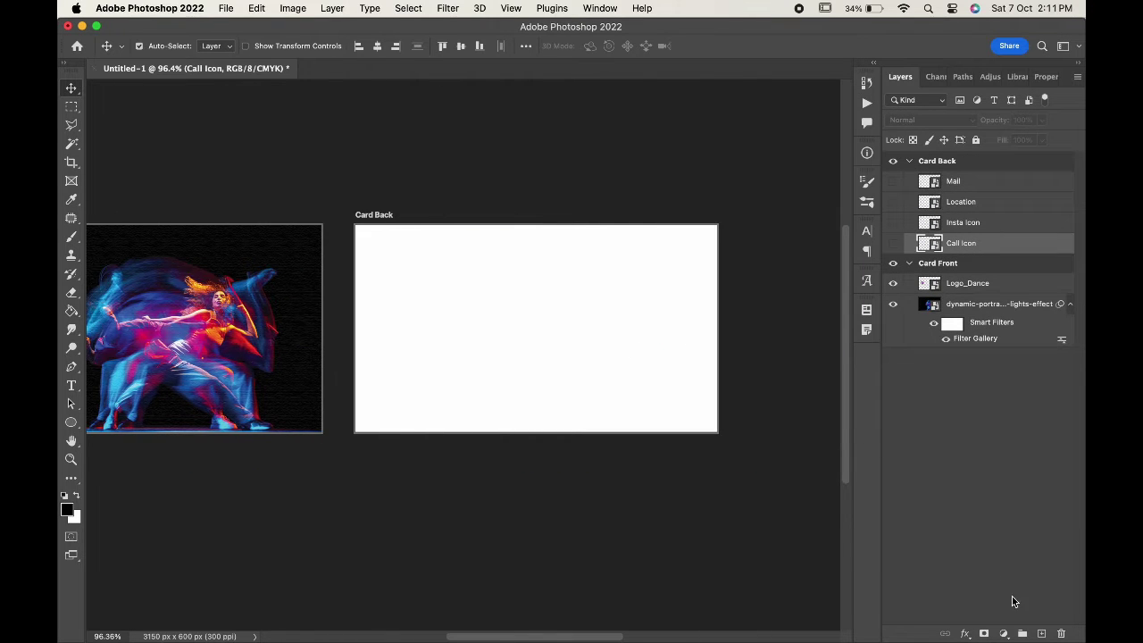
{"action": "left_click", "coordinate": [1042, 633]}
{"action": "scroll", "coordinate": [370, 323], "scroll_direction": "up", "scroll_amount": 3}
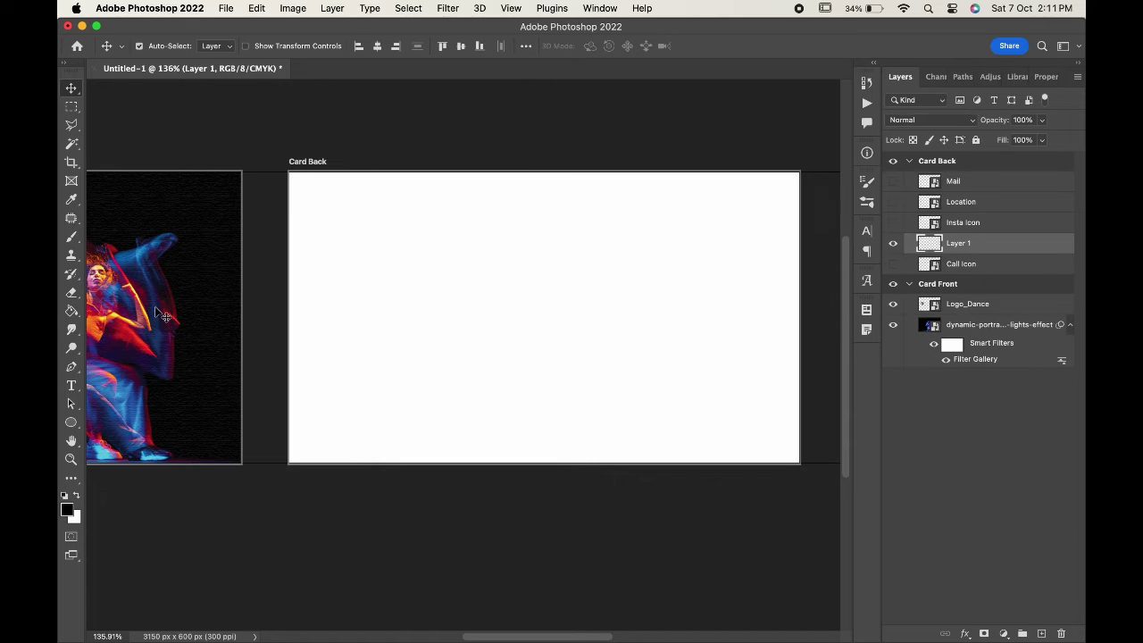
- Draw a closed wavy path with the Pen tool across the lower part of Card Back, rising to the right and running past the artboard edges
{"action": "left_click_drag", "start_coordinate": [71, 366], "coordinate": [141, 370]}
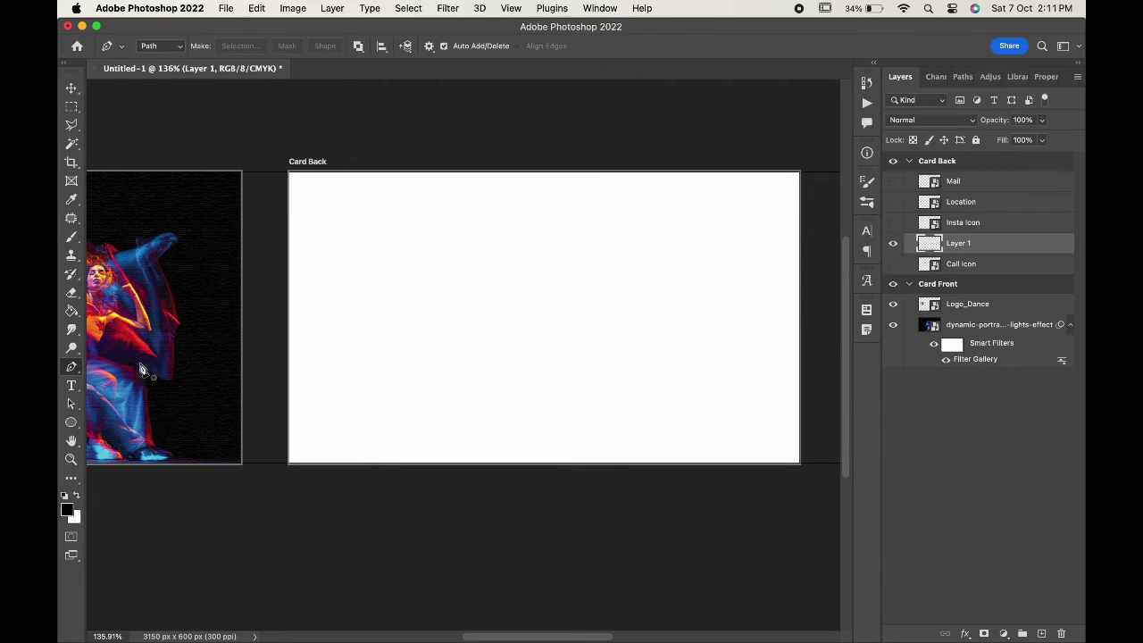
{"action": "left_click", "coordinate": [287, 461]}
{"action": "mouse_move", "coordinate": [326, 417]}
{"action": "left_mouse_down"}
{"action": "mouse_move", "coordinate": [375, 416]}
{"action": "mouse_move", "coordinate": [576, 364]}
{"action": "left_mouse_up"}
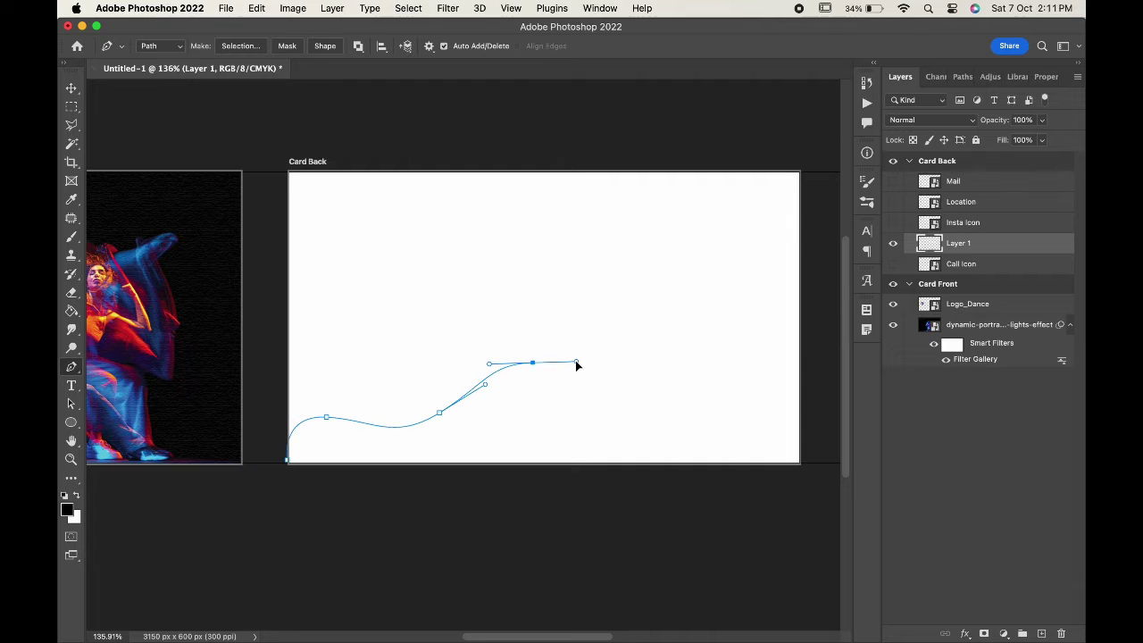
{"action": "left_click_drag", "start_coordinate": [642, 393], "coordinate": [666, 396]}
{"action": "left_click_drag", "start_coordinate": [723, 329], "coordinate": [815, 316]}
{"action": "left_click", "coordinate": [814, 479]}
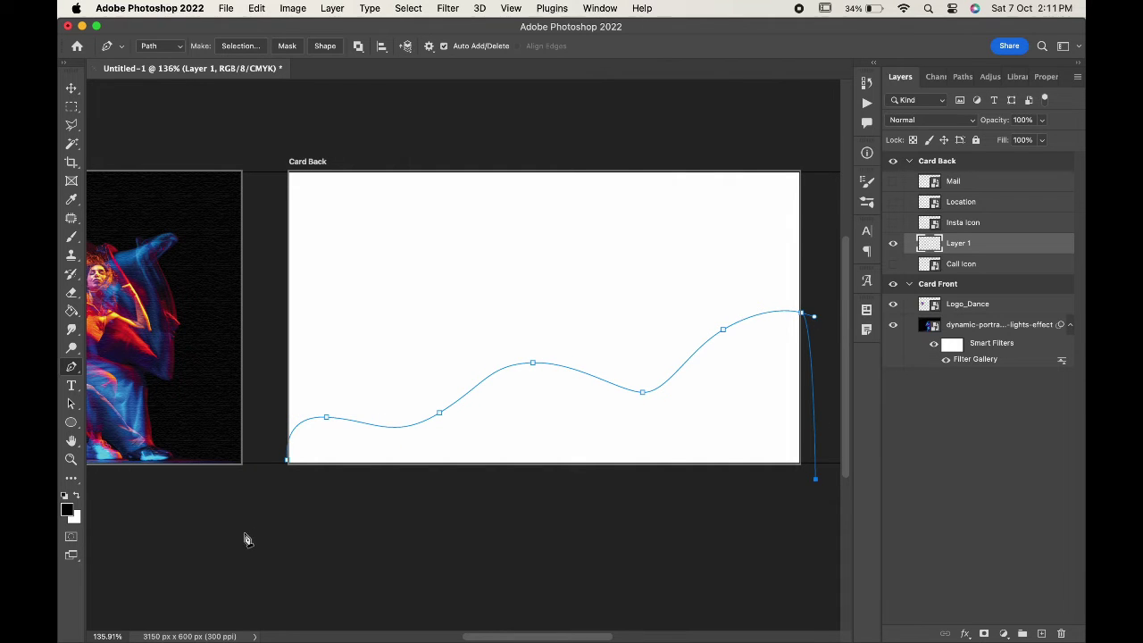
{"action": "left_click", "coordinate": [299, 495]}
- Convert the wavy path to a new anti-aliased selection with a feather radius of 0 pixels
{"action": "right_click", "coordinate": [341, 446]}
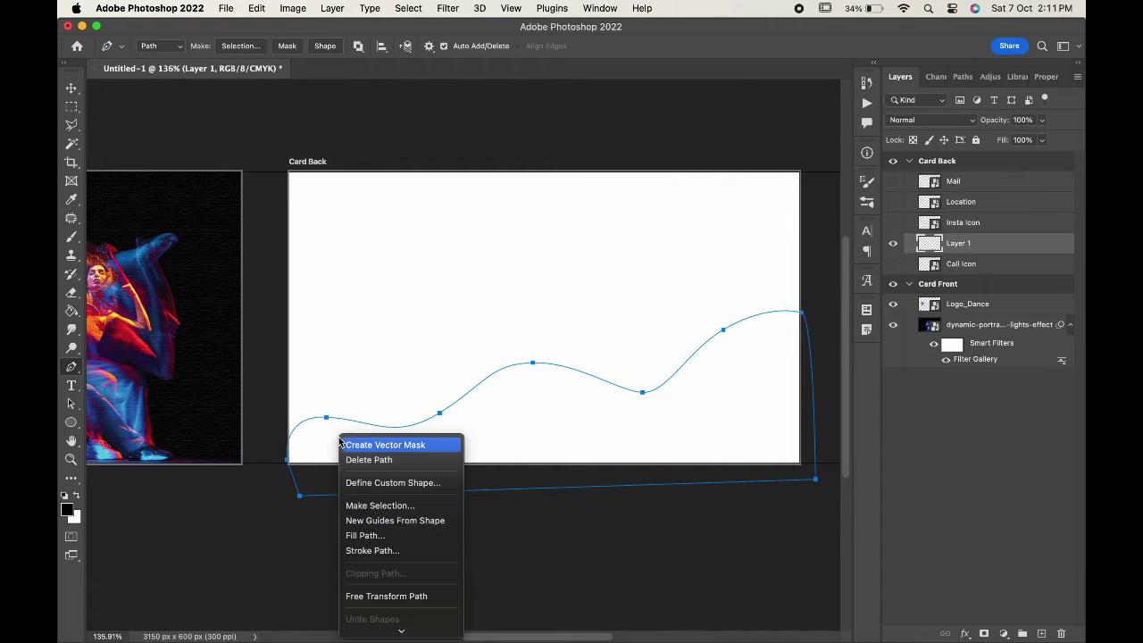
{"action": "left_click", "coordinate": [357, 505]}
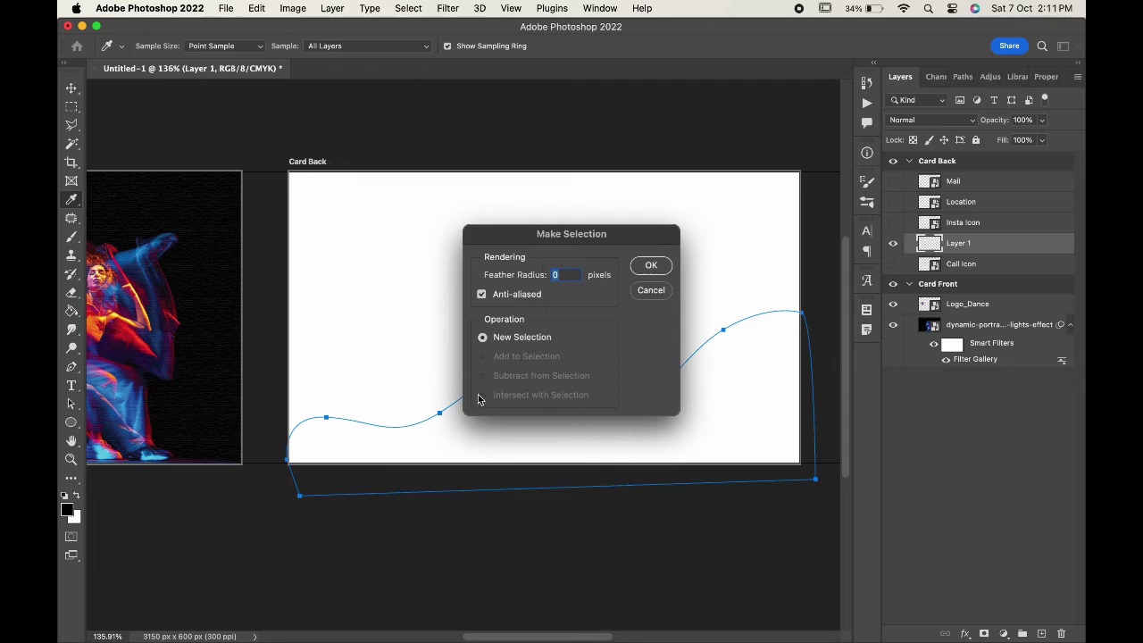
{"action": "left_click", "coordinate": [650, 266]}
{"action": "scroll", "coordinate": [477, 355], "scroll_direction": "down", "scroll_amount": 3}
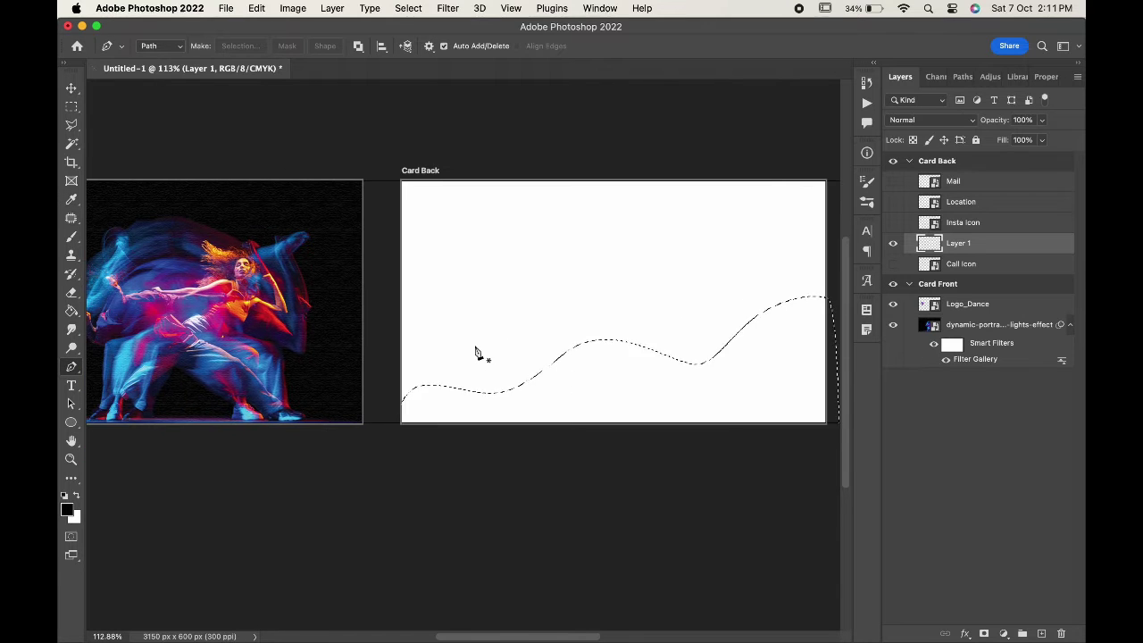
- Edit the Gradient tool's Black, White gradient and set its first color stop to purple sampled from the logo on Card Front
{"action": "scroll", "coordinate": [476, 353], "scroll_direction": "left", "scroll_amount": 2}
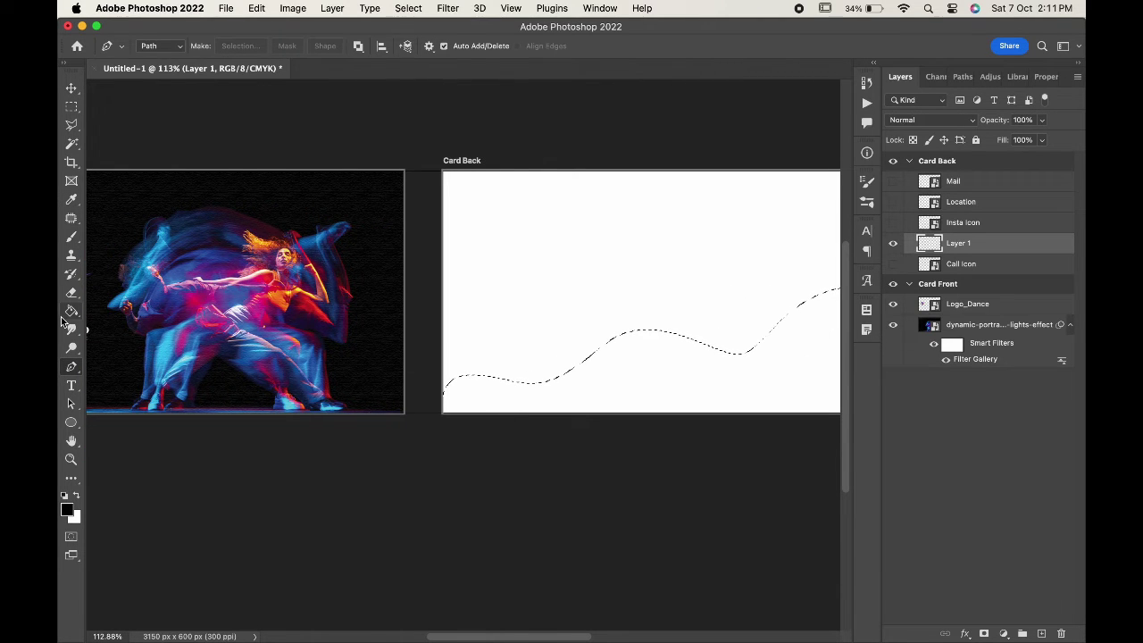
{"action": "left_click_drag", "start_coordinate": [71, 311], "coordinate": [117, 312]}
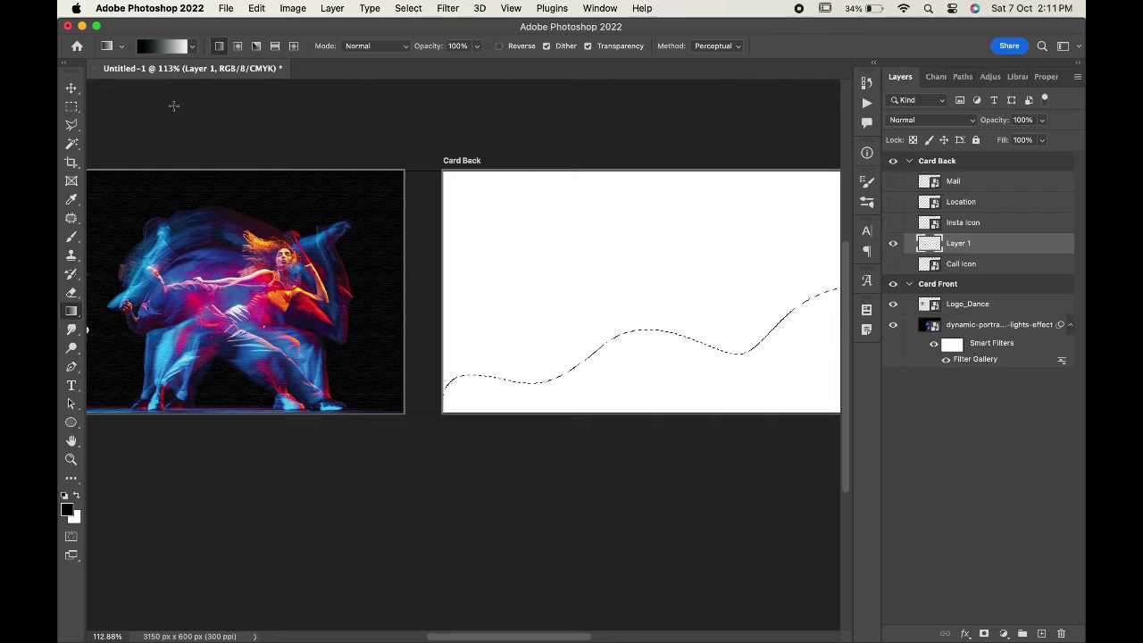
{"action": "left_click", "coordinate": [163, 45]}
{"action": "scroll", "coordinate": [356, 291], "scroll_direction": "left", "scroll_amount": 10}
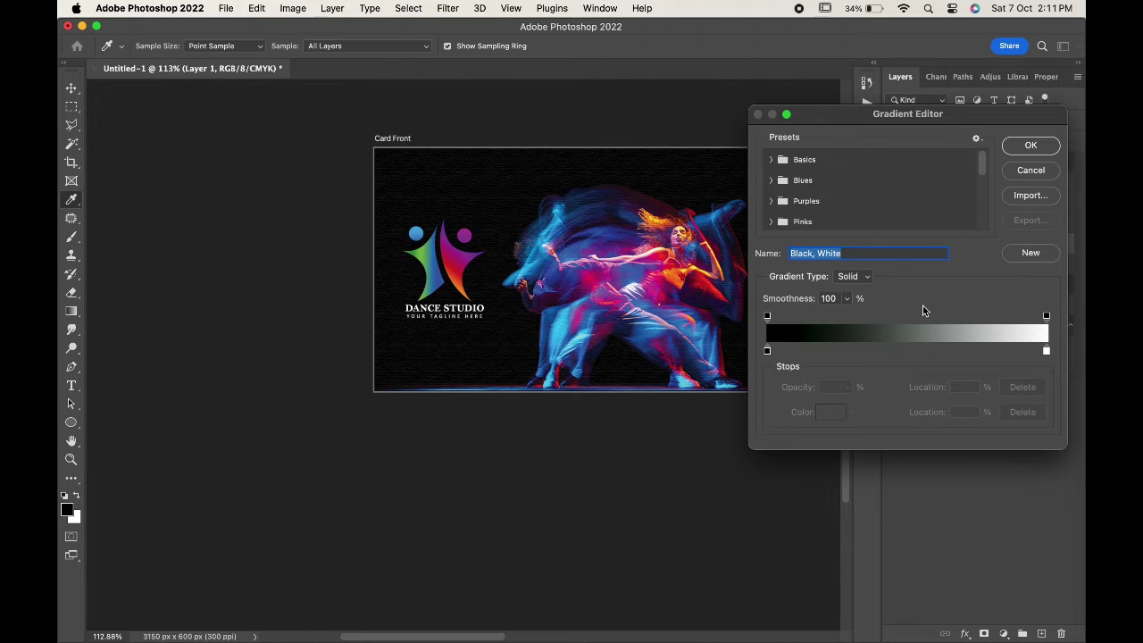
{"action": "left_click", "coordinate": [768, 351]}
{"action": "left_click", "coordinate": [830, 412]}
{"action": "left_click", "coordinate": [466, 255]}
{"action": "left_click", "coordinate": [1007, 332]}
- Add two middle color stops, the first at 34%, with red and orange tones sampled successively down the logo's right figure
{"action": "left_click", "coordinate": [862, 351]}
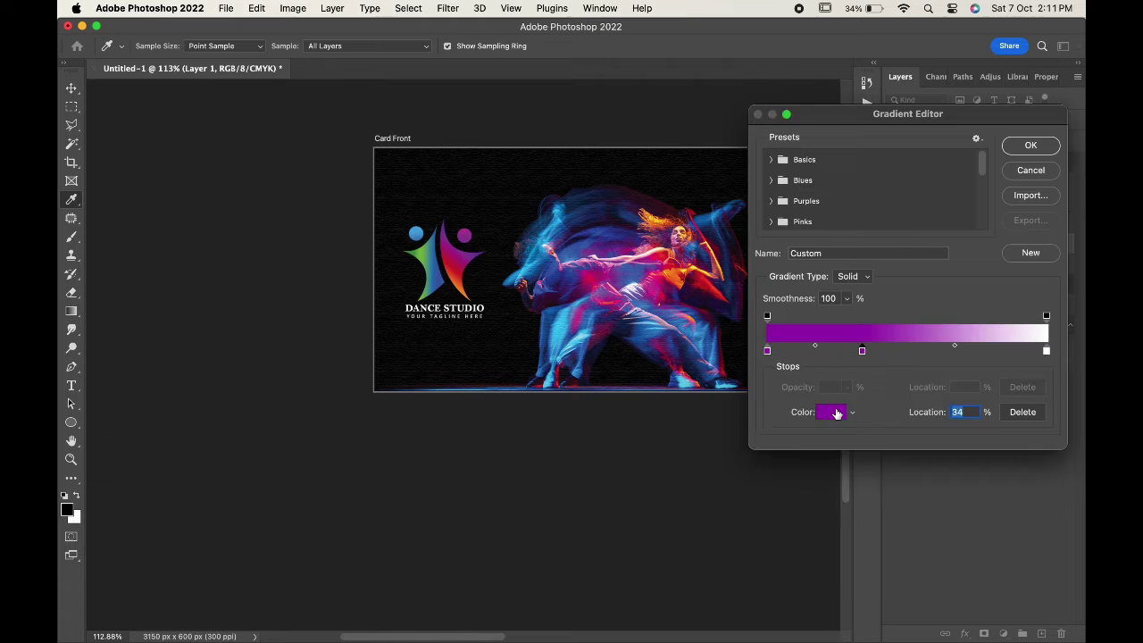
{"action": "left_click", "coordinate": [836, 413]}
{"action": "left_click", "coordinate": [462, 262]}
{"action": "left_click_drag", "start_coordinate": [451, 261], "coordinate": [447, 259]}
{"action": "left_click", "coordinate": [1037, 328]}
{"action": "left_click", "coordinate": [931, 351]}
{"action": "left_click", "coordinate": [828, 415]}
{"action": "left_click", "coordinate": [462, 289]}
{"action": "left_click", "coordinate": [1015, 327]}
- Set the gradient's last color stop to orange sampled from the lower tip of the logo's right figure and accept the gradient
{"action": "left_click", "coordinate": [1045, 350]}
{"action": "left_click", "coordinate": [829, 413]}
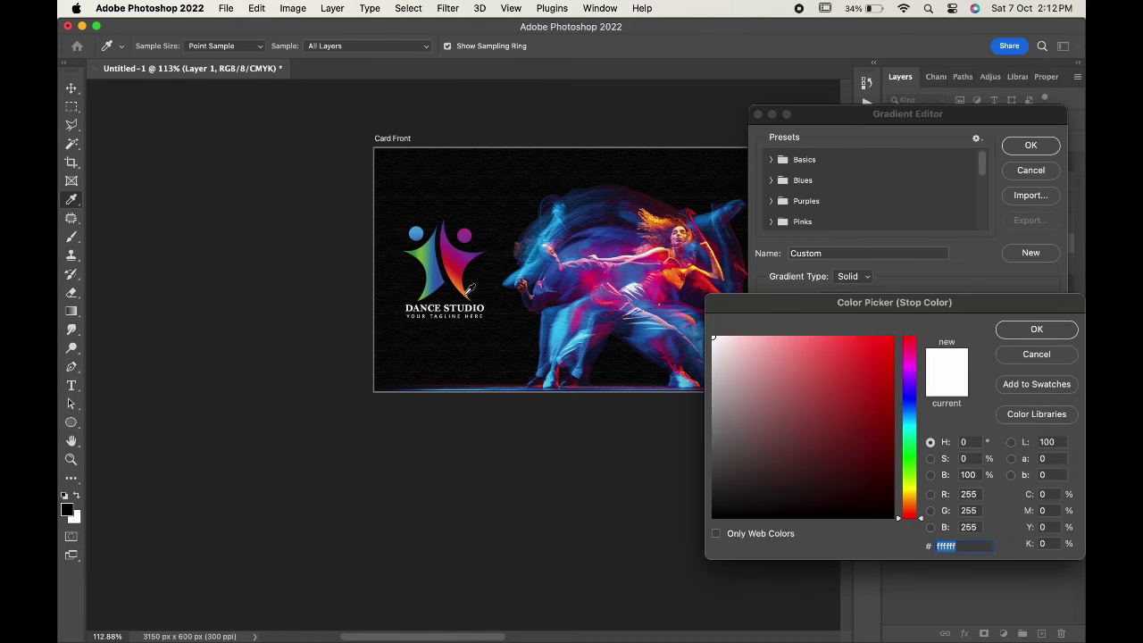
{"action": "left_click", "coordinate": [465, 293]}
{"action": "left_click", "coordinate": [1013, 326]}
{"action": "left_click", "coordinate": [1028, 145]}
- Fill the wave selection on Card Back with the linear purple-to-orange gradient running left to right, and deselect
{"action": "scroll", "coordinate": [672, 291], "scroll_direction": "right", "scroll_amount": 3}
{"action": "scroll", "coordinate": [670, 291], "scroll_direction": "right", "scroll_amount": 10}
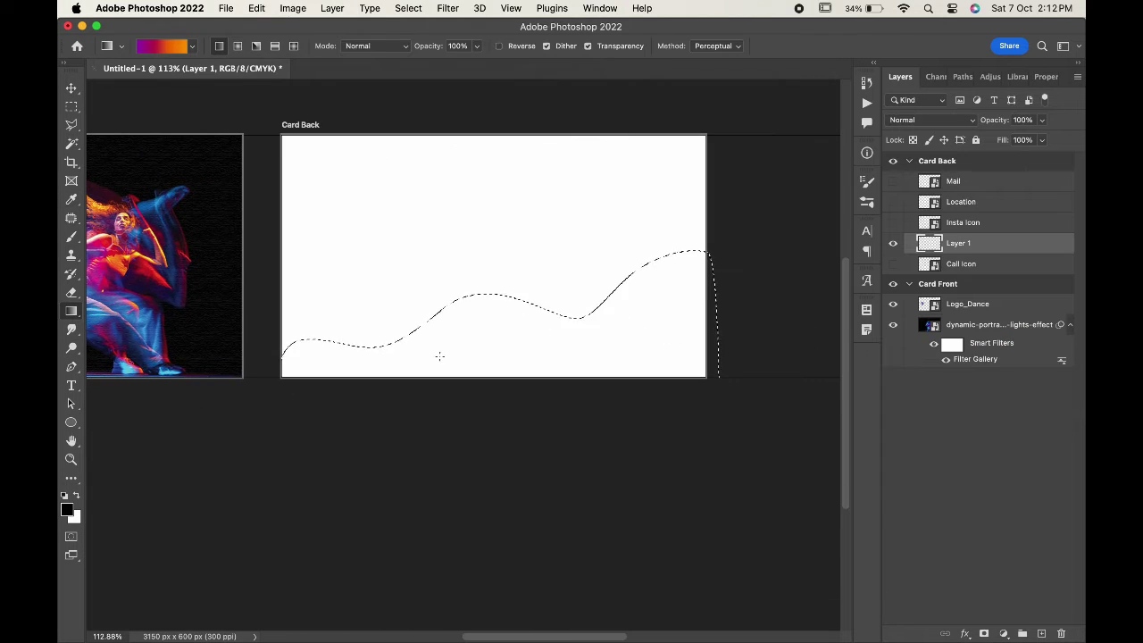
{"action": "left_click_drag", "start_coordinate": [425, 356], "coordinate": [554, 357]}
{"action": "key", "text": "super+z"}
{"action": "key", "text": "super+shift+z"}
{"action": "key", "text": "super+z"}
{"action": "key", "text": "super+shift+z"}
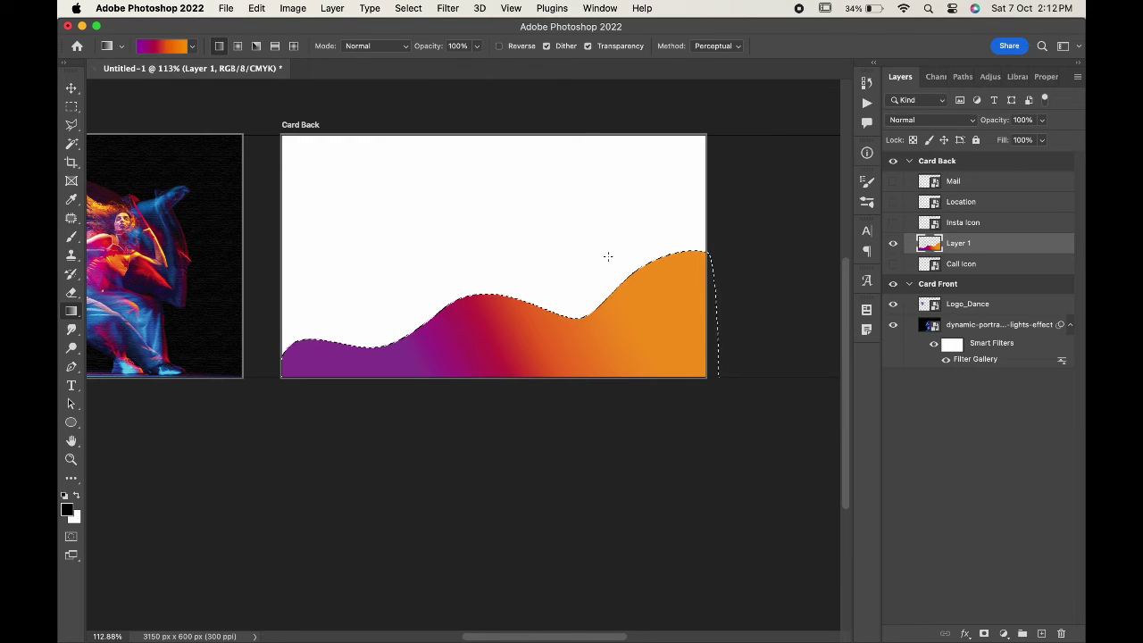
{"action": "key", "text": "super+d"}
- Move the gradient wave slightly down on the Card Back artboard
{"action": "scroll", "coordinate": [557, 332], "scroll_direction": "down", "scroll_amount": 3}
{"action": "scroll", "coordinate": [519, 362], "scroll_direction": "up", "scroll_amount": 3}
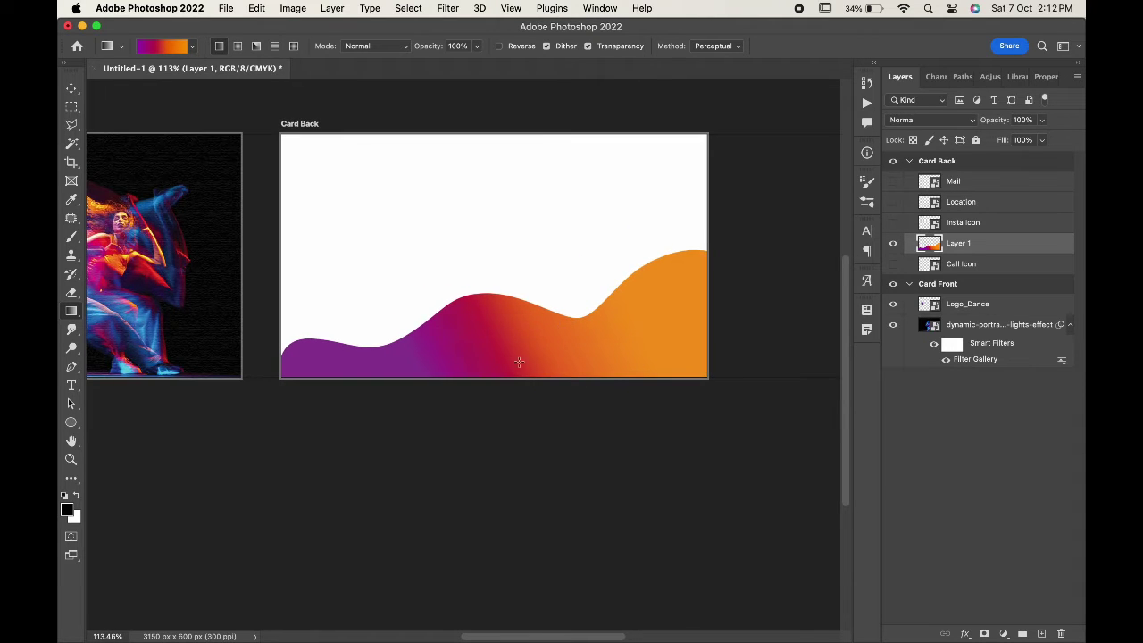
{"action": "left_click", "coordinate": [72, 87]}
{"action": "scroll", "coordinate": [393, 286], "scroll_direction": "left", "scroll_amount": 2}
{"action": "scroll", "coordinate": [393, 286], "scroll_direction": "up", "scroll_amount": 1}
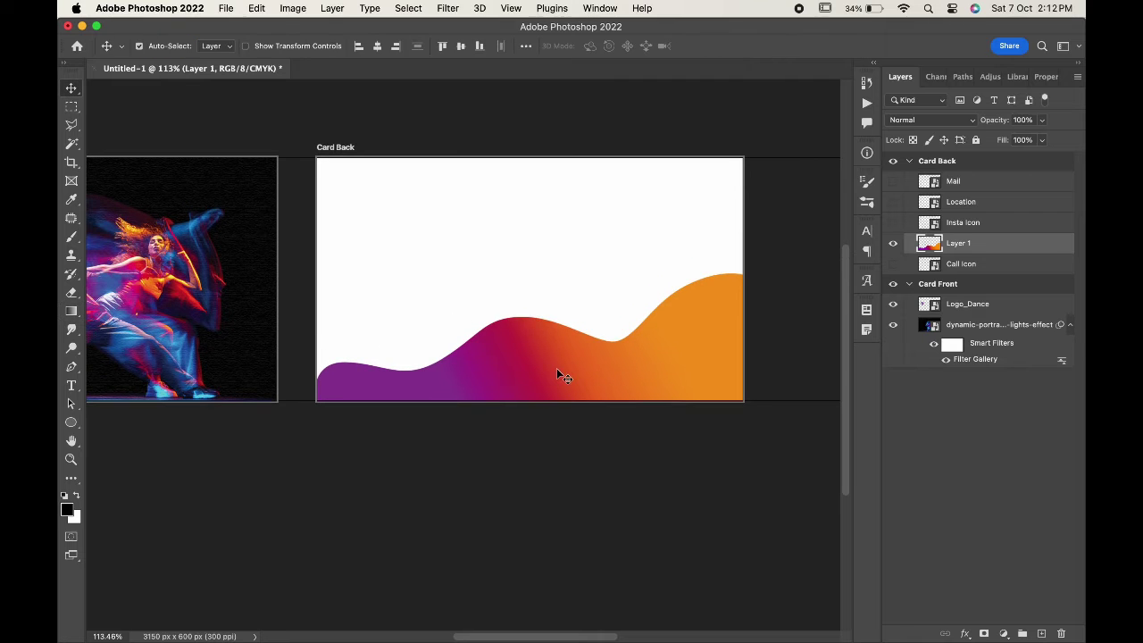
{"action": "left_click_drag", "start_coordinate": [558, 374], "coordinate": [556, 378]}
- Add a Gradient Fill layer above the Call Icon layer and choose a dark navy gradient from the Blues presets
{"action": "left_click", "coordinate": [977, 264]}
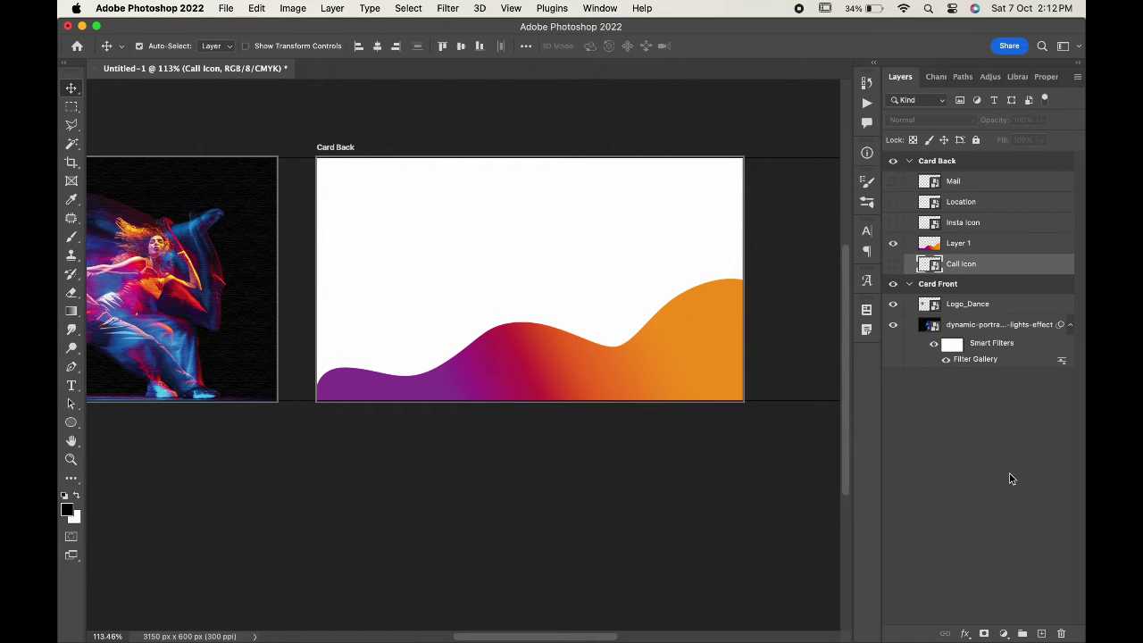
{"action": "left_click", "coordinate": [1003, 633]}
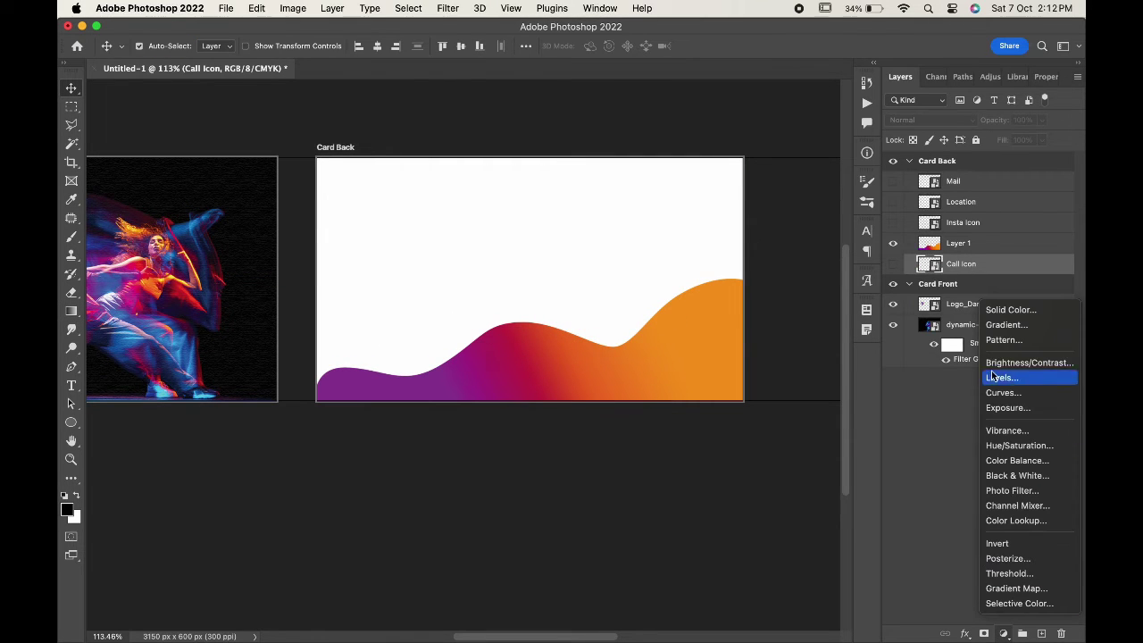
{"action": "left_click", "coordinate": [996, 327]}
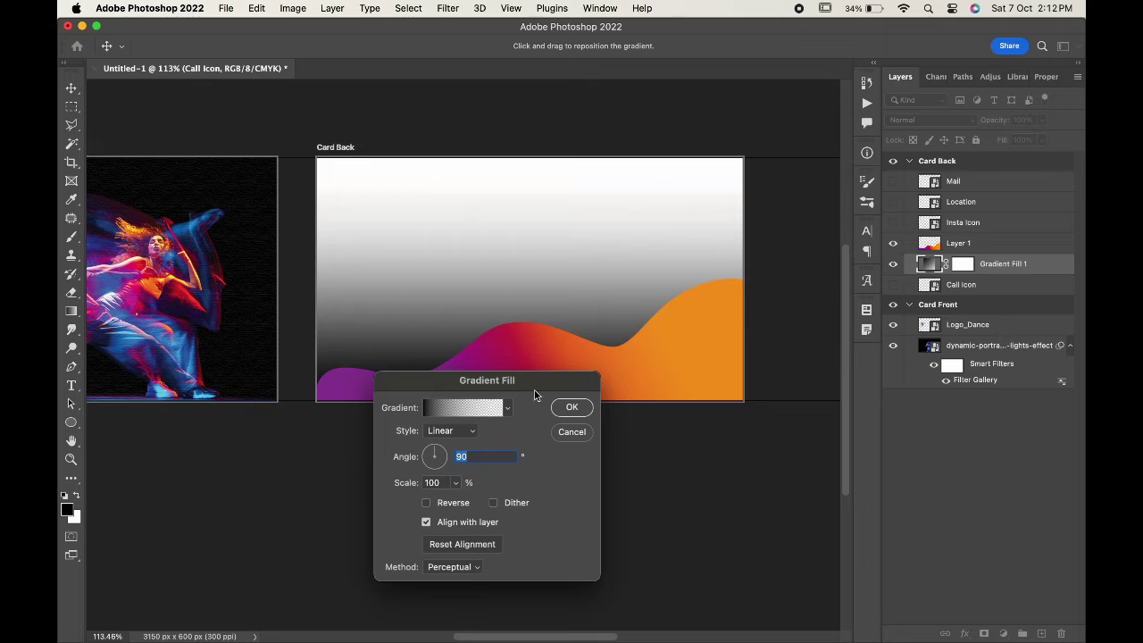
{"action": "left_click", "coordinate": [451, 407]}
{"action": "scroll", "coordinate": [800, 196], "scroll_direction": "down", "scroll_amount": 2}
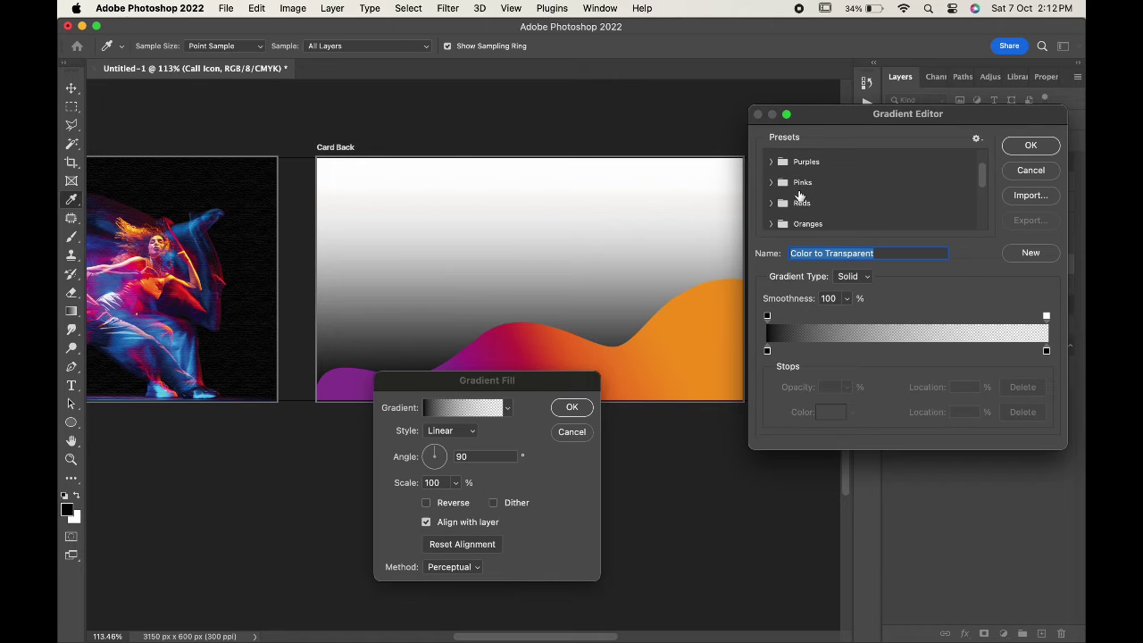
{"action": "scroll", "coordinate": [800, 195], "scroll_direction": "up", "scroll_amount": 2}
{"action": "left_click", "coordinate": [772, 171]}
{"action": "scroll", "coordinate": [812, 181], "scroll_direction": "down", "scroll_amount": 3}
{"action": "scroll", "coordinate": [813, 181], "scroll_direction": "down", "scroll_amount": 2}
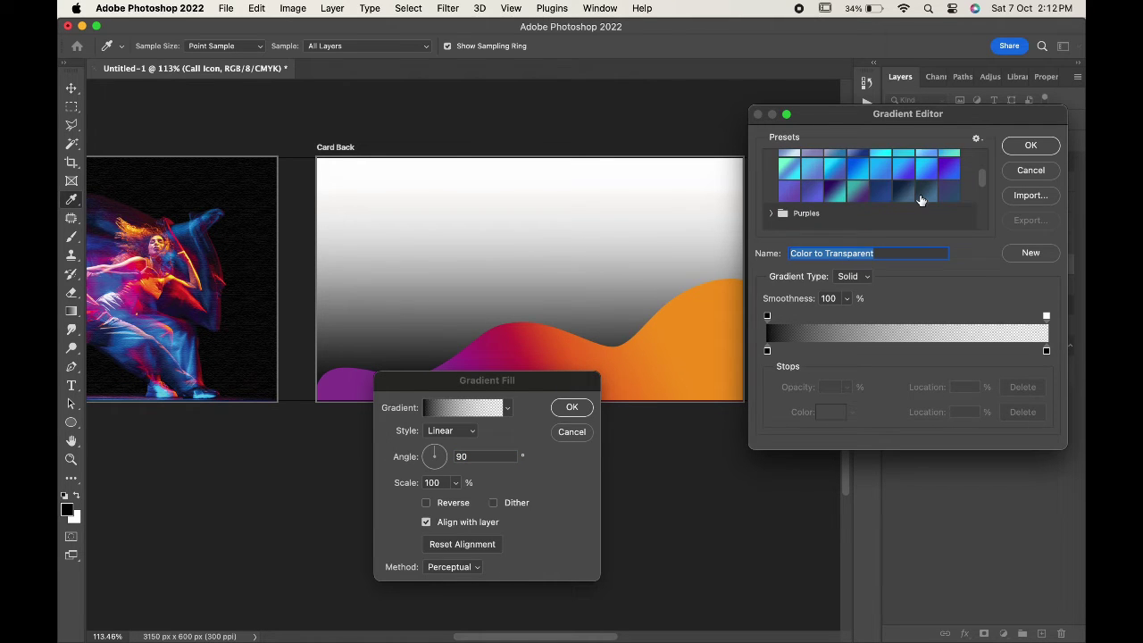
{"action": "left_click", "coordinate": [904, 192]}
- Set the fill gradient's start color to 0c1a2c and its end color to 196bad, and accept the gradient
{"action": "left_click", "coordinate": [767, 351]}
{"action": "left_click", "coordinate": [830, 412]}
{"action": "left_click", "coordinate": [845, 486]}
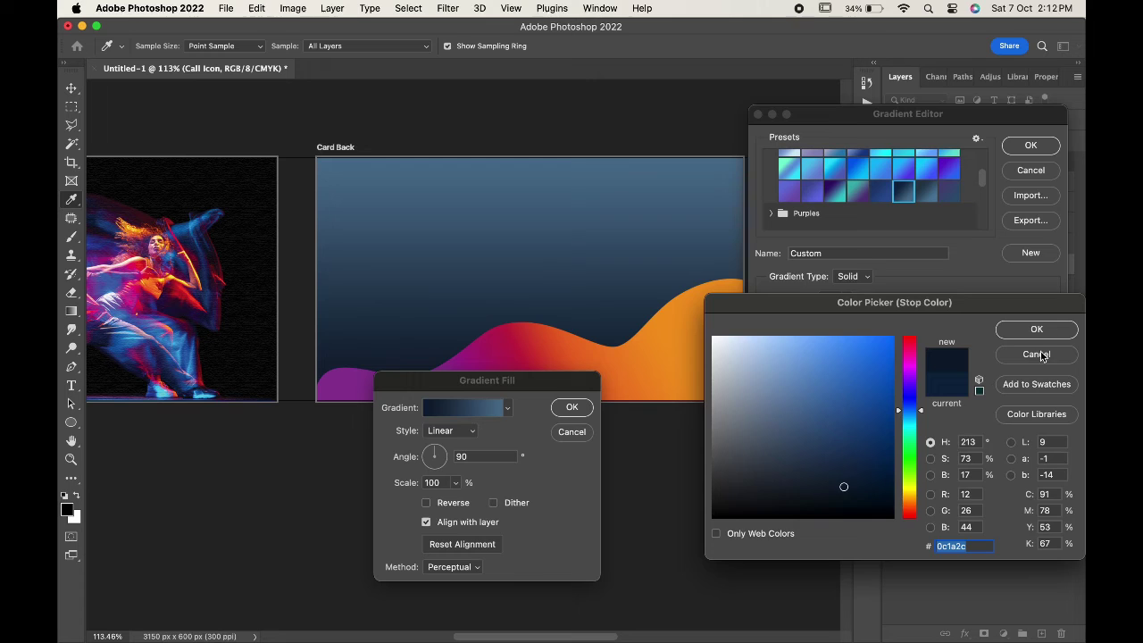
{"action": "left_click", "coordinate": [1047, 329]}
{"action": "double_click", "coordinate": [1046, 353]}
{"action": "left_click_drag", "start_coordinate": [816, 444], "coordinate": [853, 410]}
{"action": "left_click", "coordinate": [868, 396]}
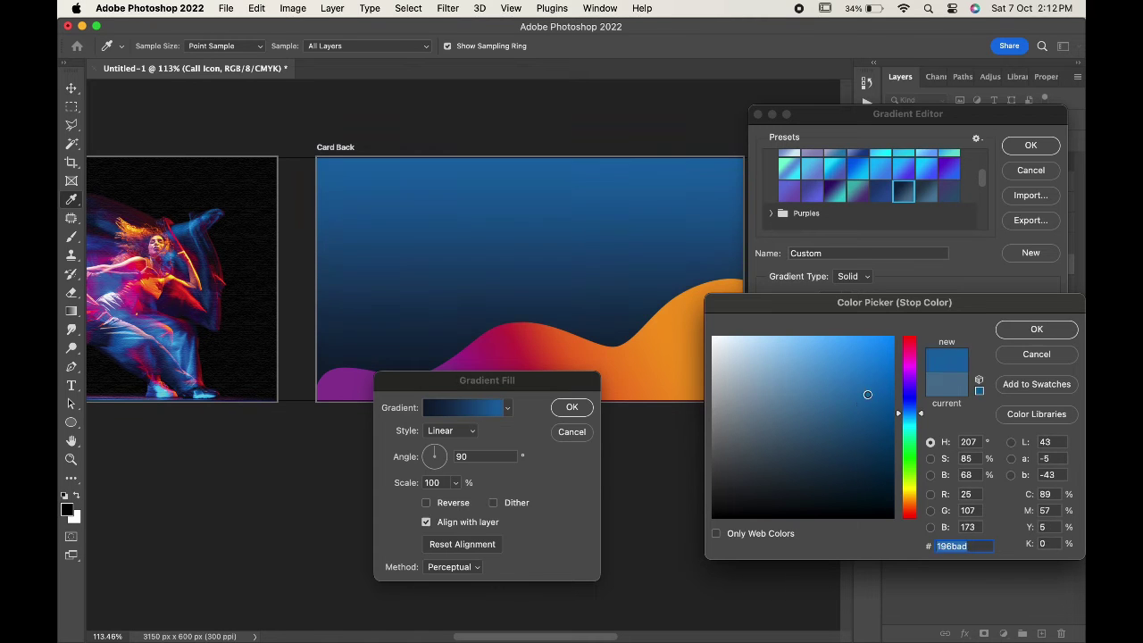
{"action": "left_click", "coordinate": [1038, 329]}
{"action": "left_click", "coordinate": [1031, 145]}
- Set the Gradient Fill's angle to -76.63° and its scale to 89%, and apply it as the Card Back background
{"action": "left_click_drag", "start_coordinate": [482, 381], "coordinate": [842, 263]}
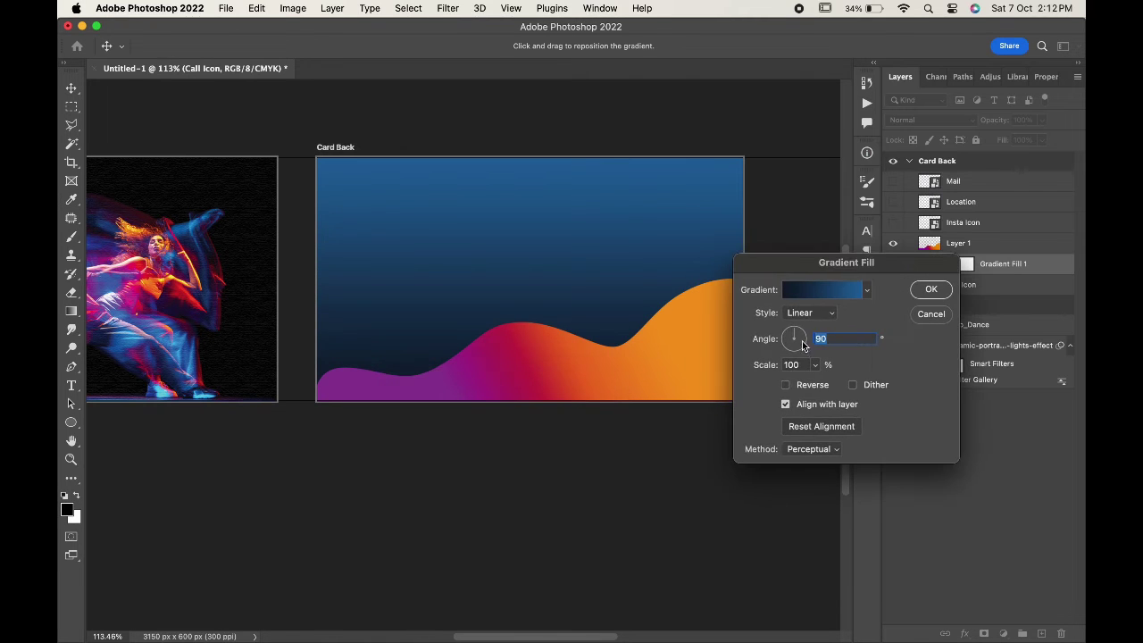
{"action": "mouse_move", "coordinate": [803, 338]}
{"action": "left_mouse_down"}
{"action": "mouse_move", "coordinate": [792, 334]}
{"action": "mouse_move", "coordinate": [804, 332]}
{"action": "left_mouse_up"}
{"action": "left_click", "coordinate": [815, 364]}
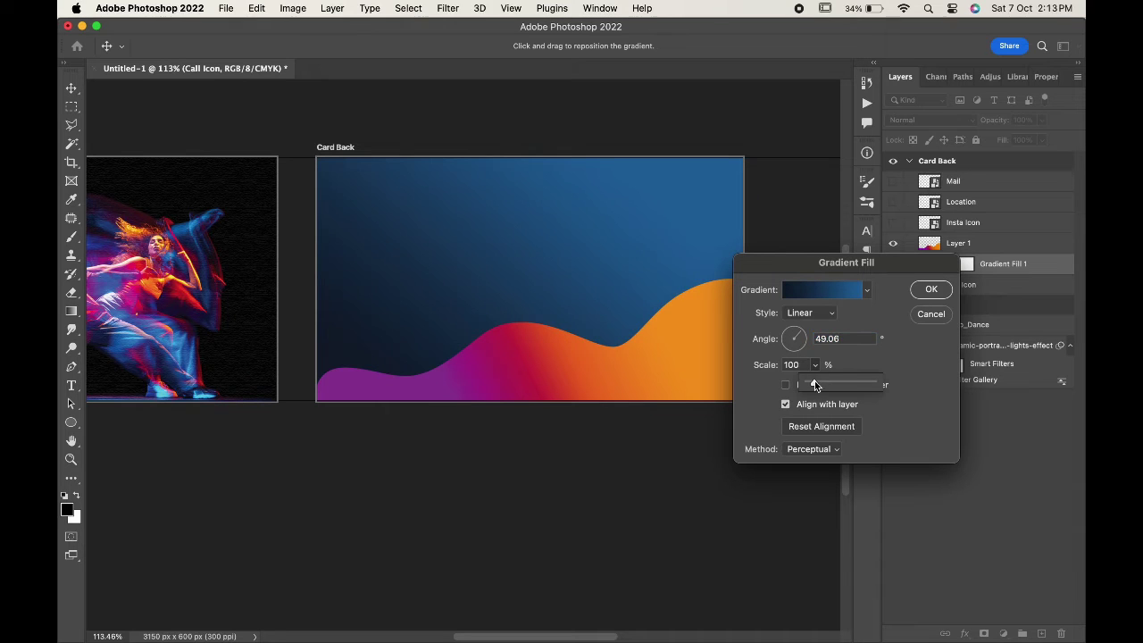
{"action": "left_click_drag", "start_coordinate": [808, 384], "coordinate": [797, 354]}
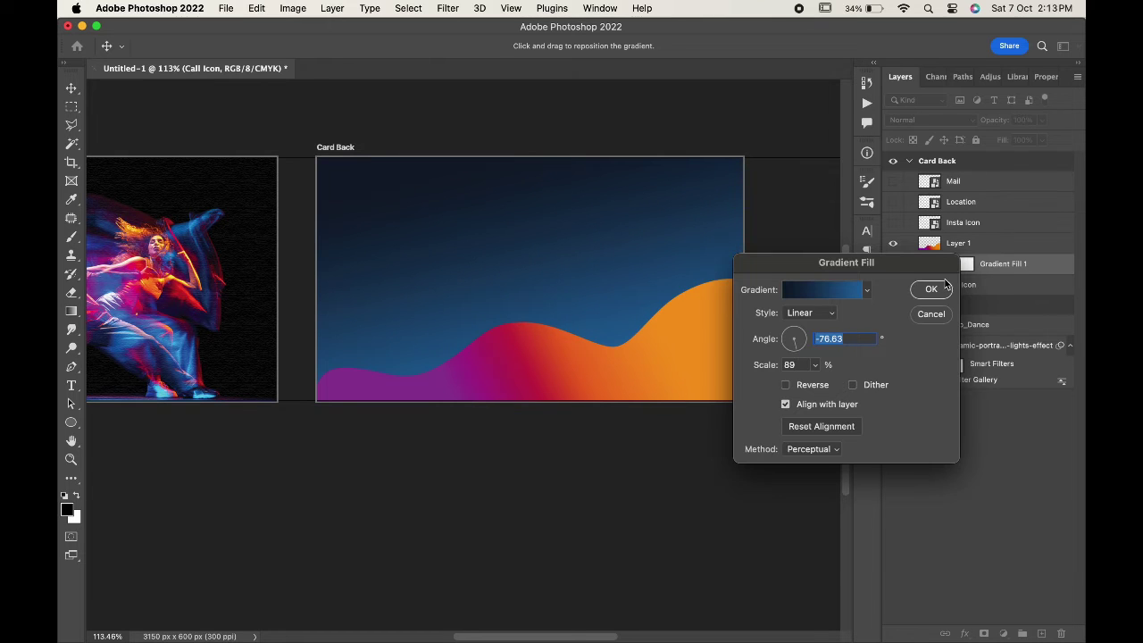
{"action": "left_click", "coordinate": [931, 290]}
- Add a Drop Shadow to Layer 1's wave with 26% opacity, -81° angle, 4 px distance, 20% spread and 18 px size
{"action": "left_click", "coordinate": [952, 244]}
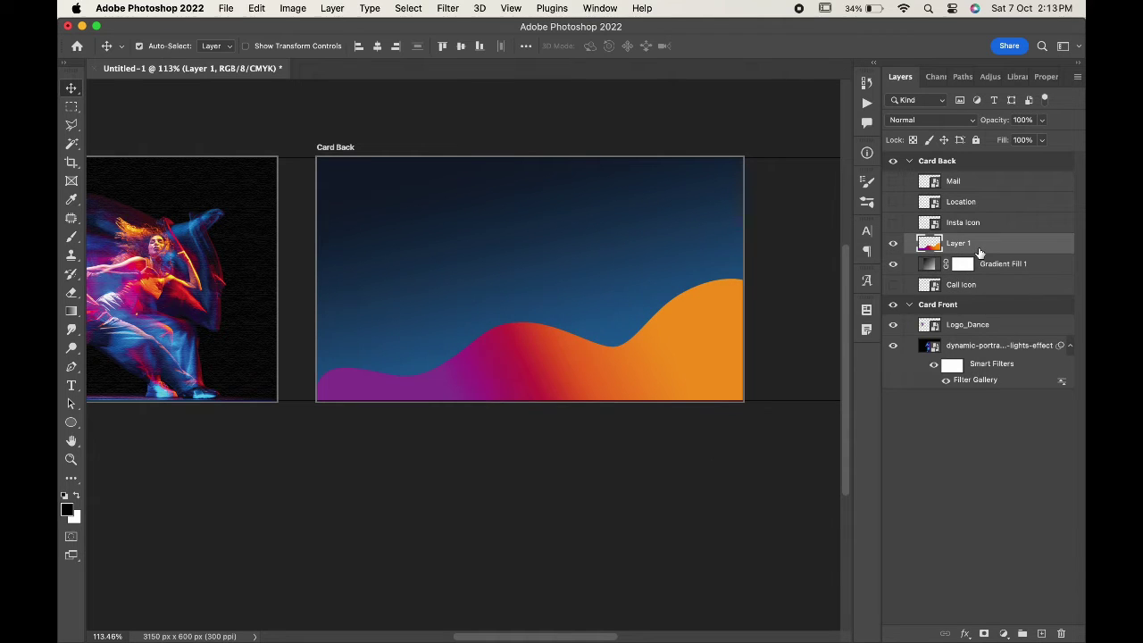
{"action": "right_click", "coordinate": [950, 246]}
{"action": "left_click", "coordinate": [941, 257]}
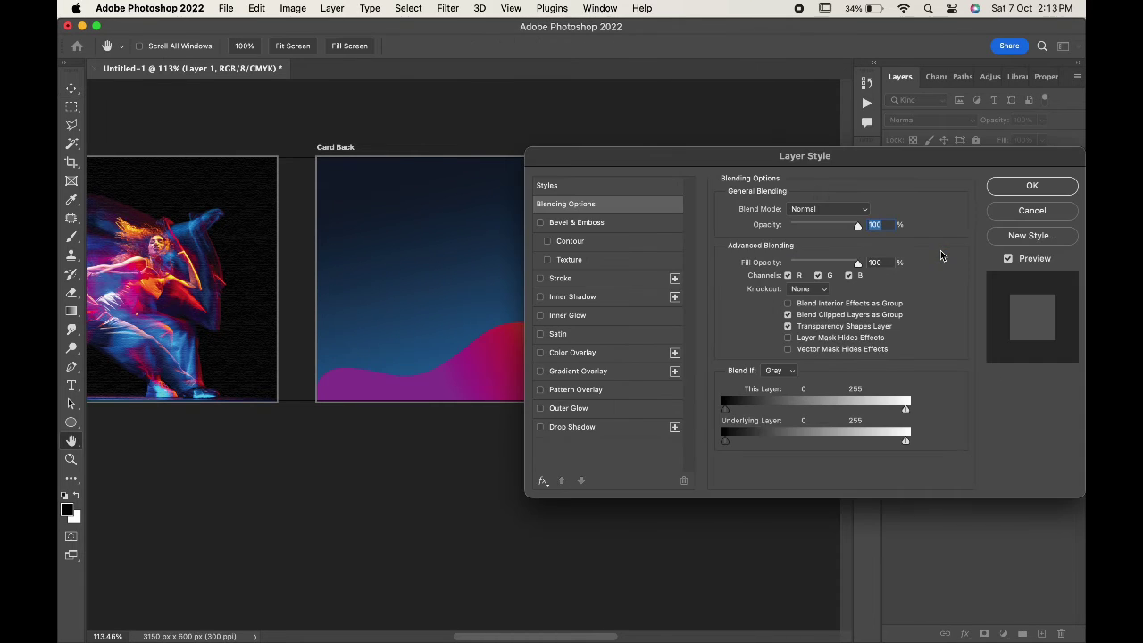
{"action": "left_click", "coordinate": [603, 432]}
{"action": "left_click_drag", "start_coordinate": [681, 163], "coordinate": [822, 155]}
{"action": "left_click_drag", "start_coordinate": [525, 351], "coordinate": [523, 345]}
{"action": "mouse_move", "coordinate": [931, 281]}
{"action": "left_mouse_down"}
{"action": "mouse_move", "coordinate": [916, 300]}
{"action": "mouse_move", "coordinate": [912, 270]}
{"action": "left_mouse_up"}
{"action": "left_click_drag", "start_coordinate": [924, 151], "coordinate": [755, 198]}
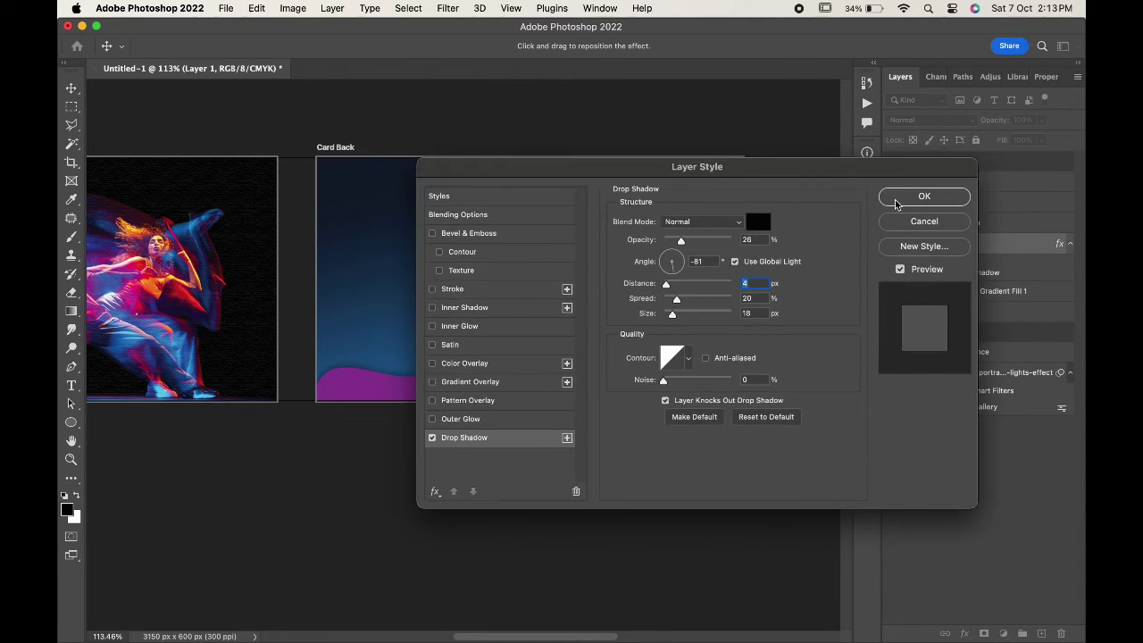
{"action": "key", "text": "Return"}
- Set the Card Back Gradient Fill's scale to 111%, keeping its colors unreversed
{"action": "double_click", "coordinate": [929, 294]}
{"action": "left_click", "coordinate": [814, 364]}
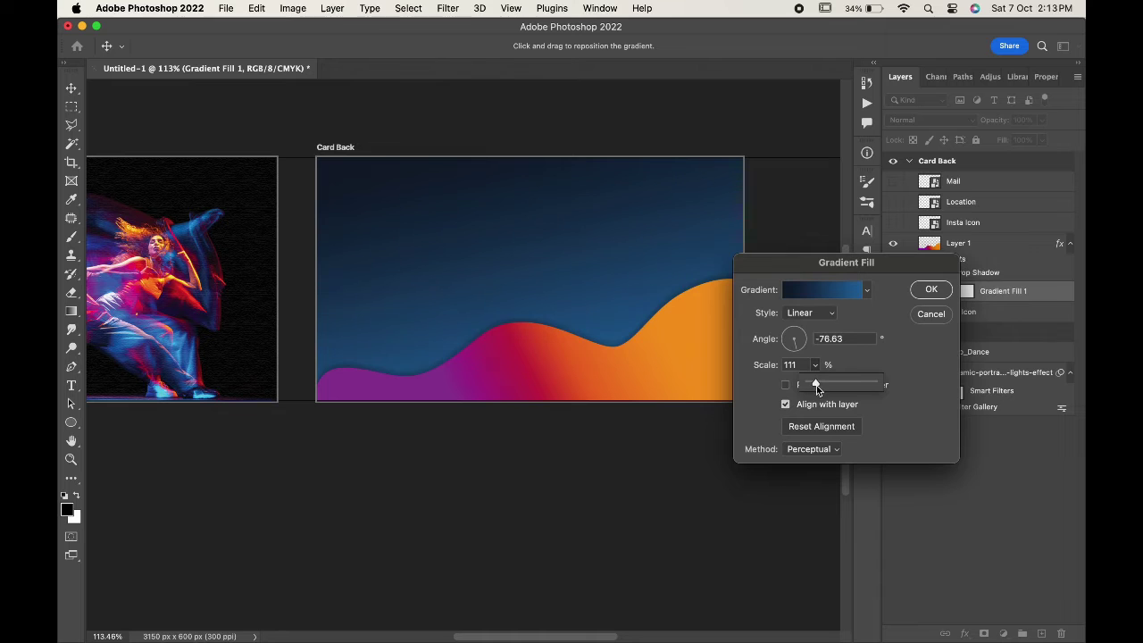
{"action": "left_click", "coordinate": [785, 385]}
{"action": "left_click", "coordinate": [786, 385]}
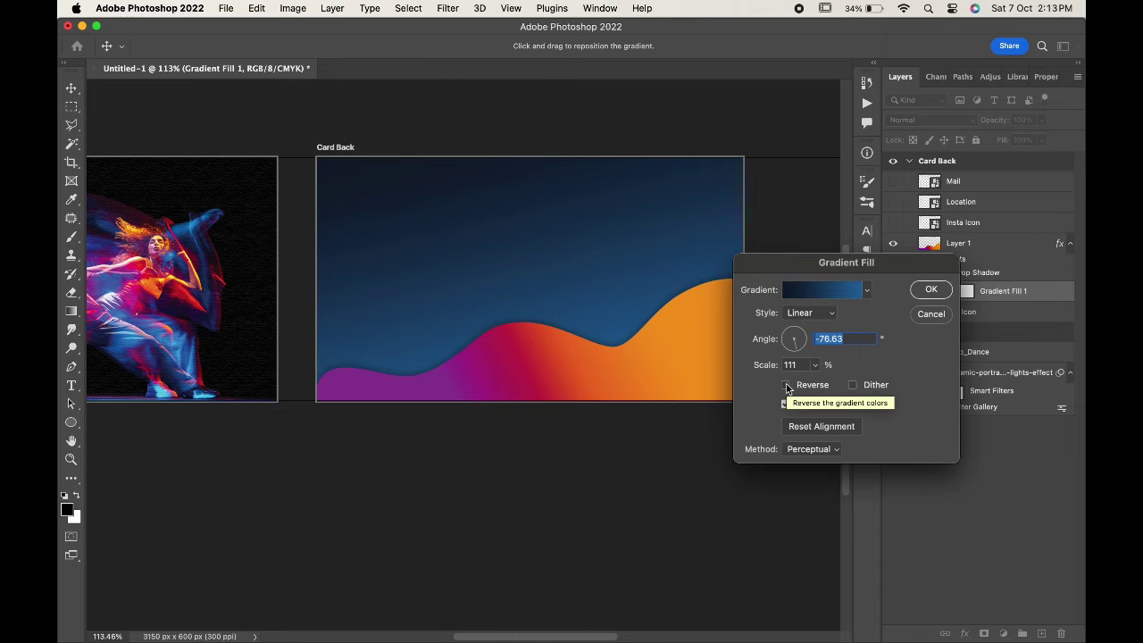
{"action": "left_click", "coordinate": [931, 290]}
- Duplicate the wave layer and place the copy above Logo_Dance on the Card Front artboard
{"action": "scroll", "coordinate": [508, 336], "scroll_direction": "down", "scroll_amount": 3}
{"action": "scroll", "coordinate": [508, 336], "scroll_direction": "left", "scroll_amount": 2}
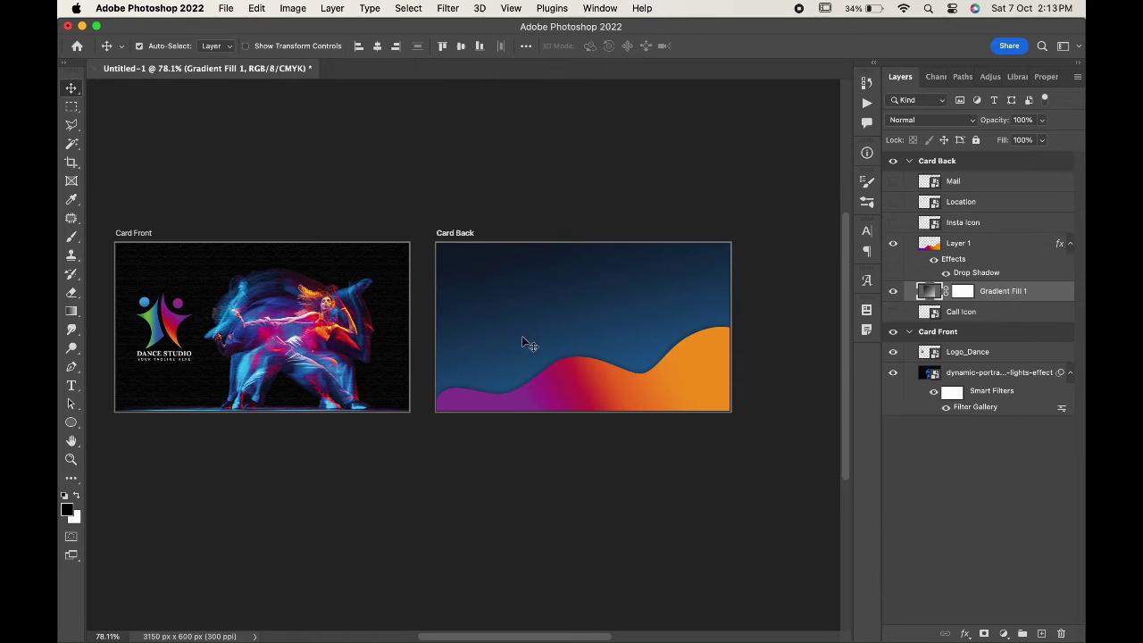
{"action": "left_click", "coordinate": [580, 398]}
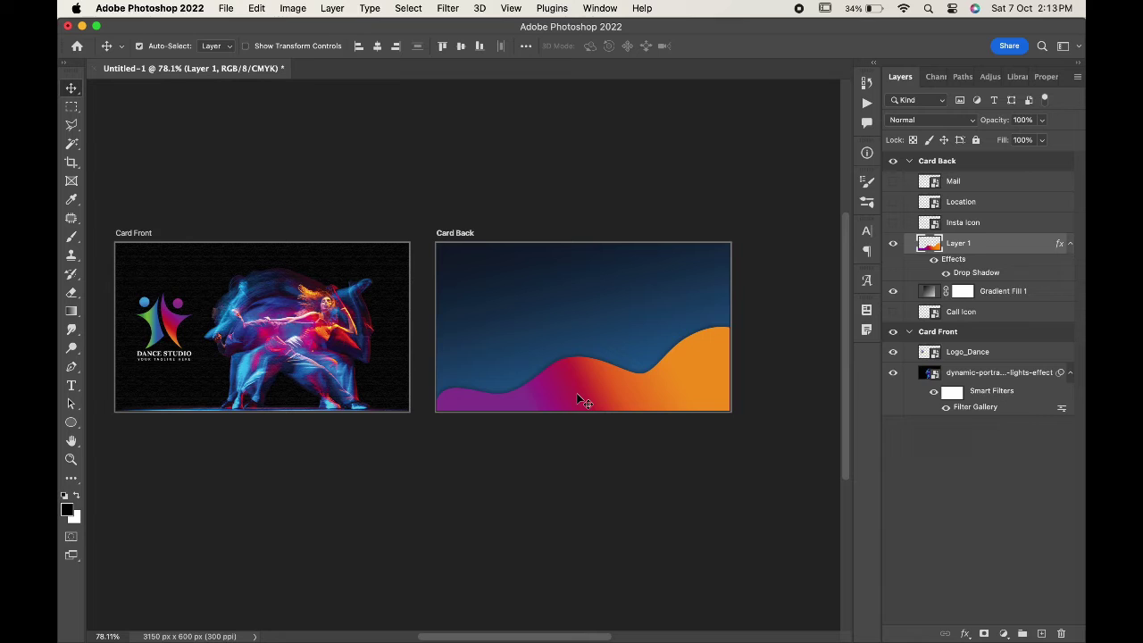
{"action": "key", "text": "super+j"}
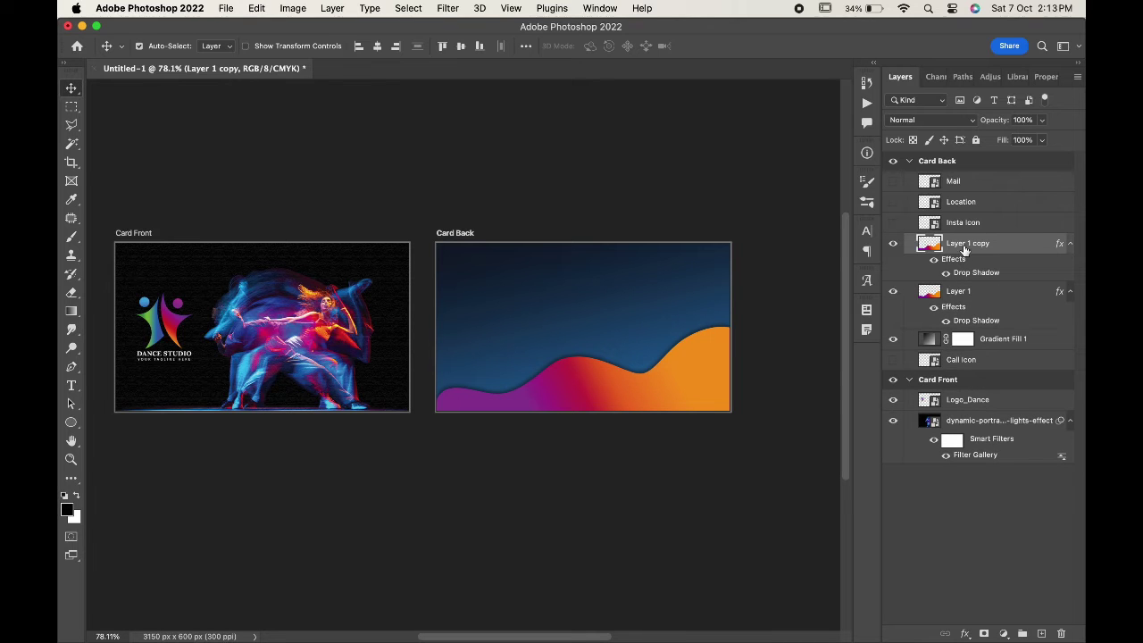
{"action": "left_click_drag", "start_coordinate": [965, 250], "coordinate": [938, 400]}
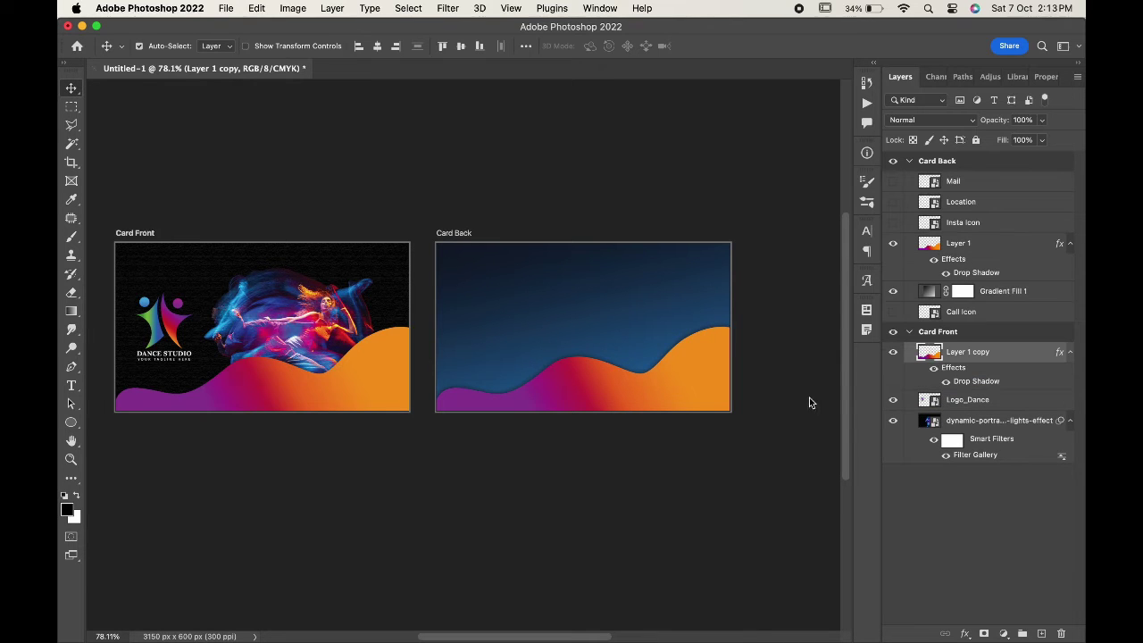
- Flip the Card Front wave upside down, move it to the card's top edge and shrink it into the upper-right corner
{"action": "key", "text": "super+t"}
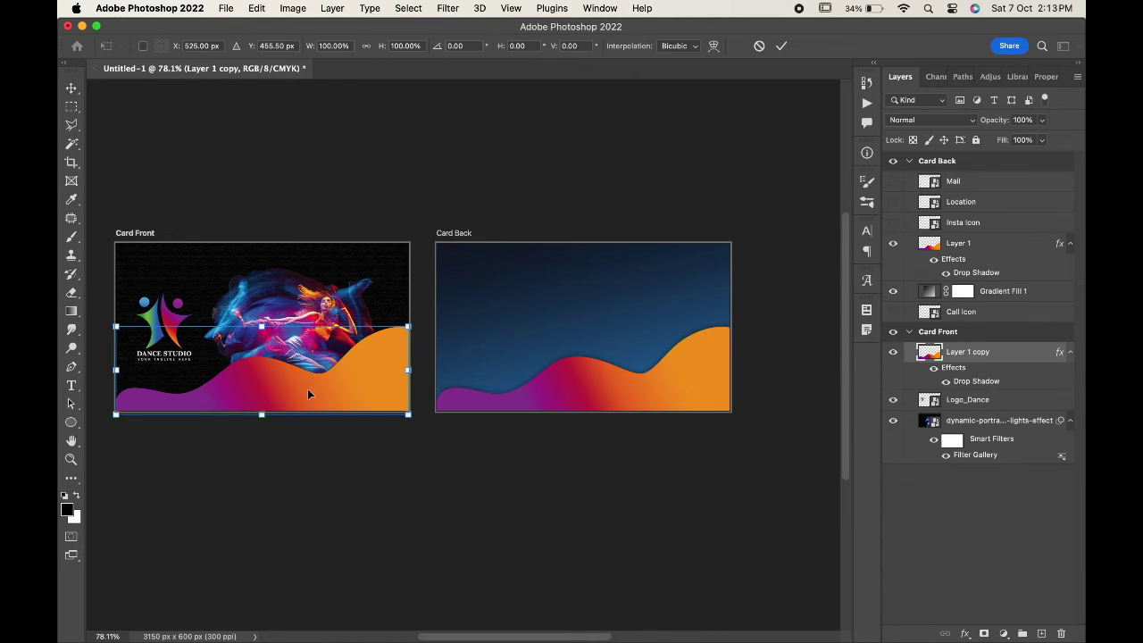
{"action": "scroll", "coordinate": [307, 389], "scroll_direction": "left", "scroll_amount": 5}
{"action": "right_click", "coordinate": [340, 376]}
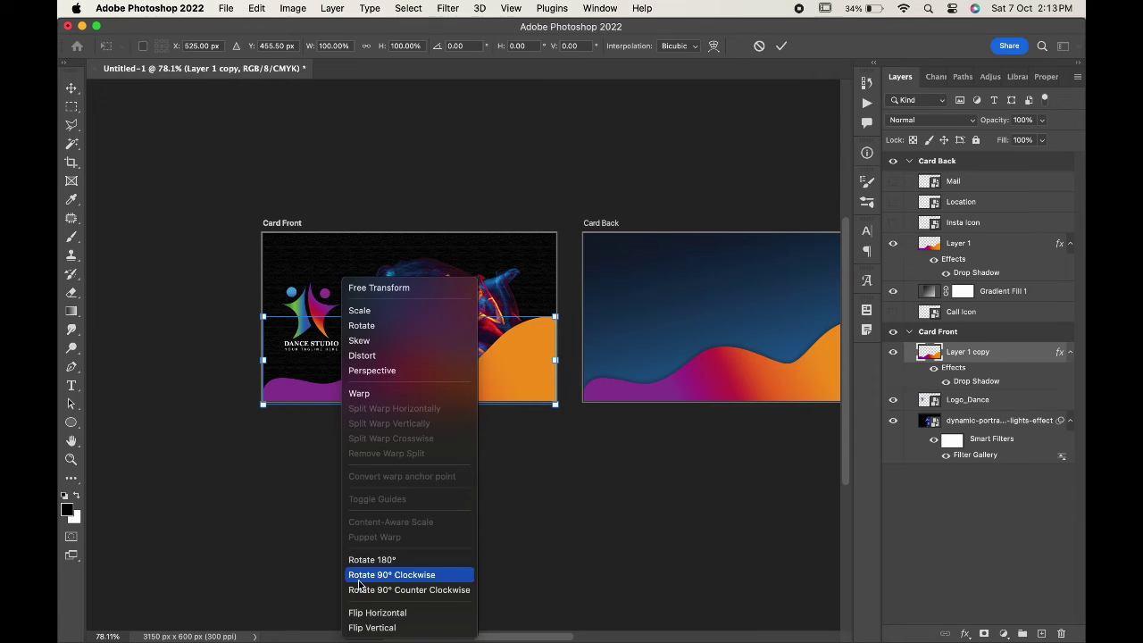
{"action": "left_click", "coordinate": [368, 612]}
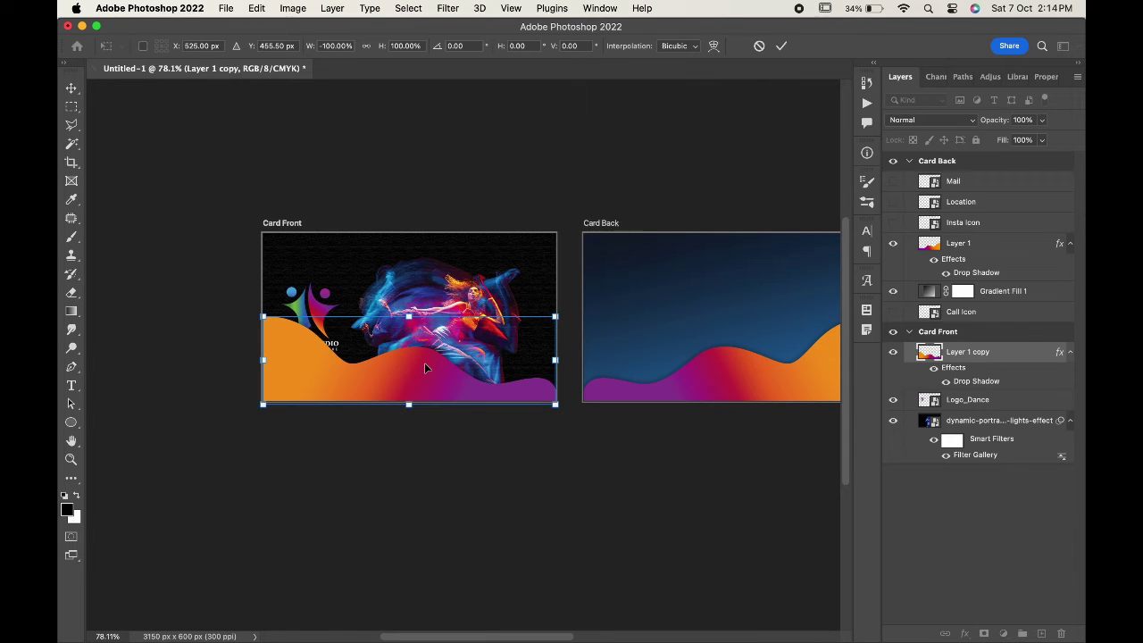
{"action": "left_click_drag", "start_coordinate": [412, 300], "coordinate": [406, 435]}
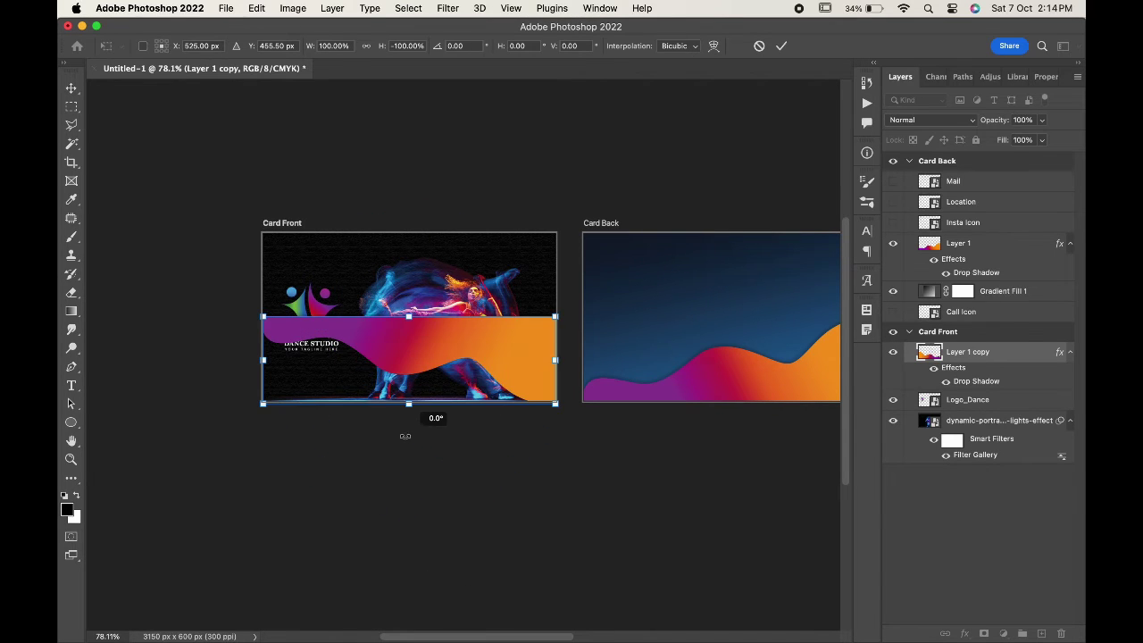
{"action": "left_click_drag", "start_coordinate": [437, 370], "coordinate": [436, 284]}
{"action": "left_click_drag", "start_coordinate": [263, 320], "coordinate": [396, 270]}
{"action": "key", "text": "Return"}
- Nudge the flipped wave upward against the top edge of the Card Front artboard
{"action": "scroll", "coordinate": [396, 269], "scroll_direction": "up", "scroll_amount": 3}
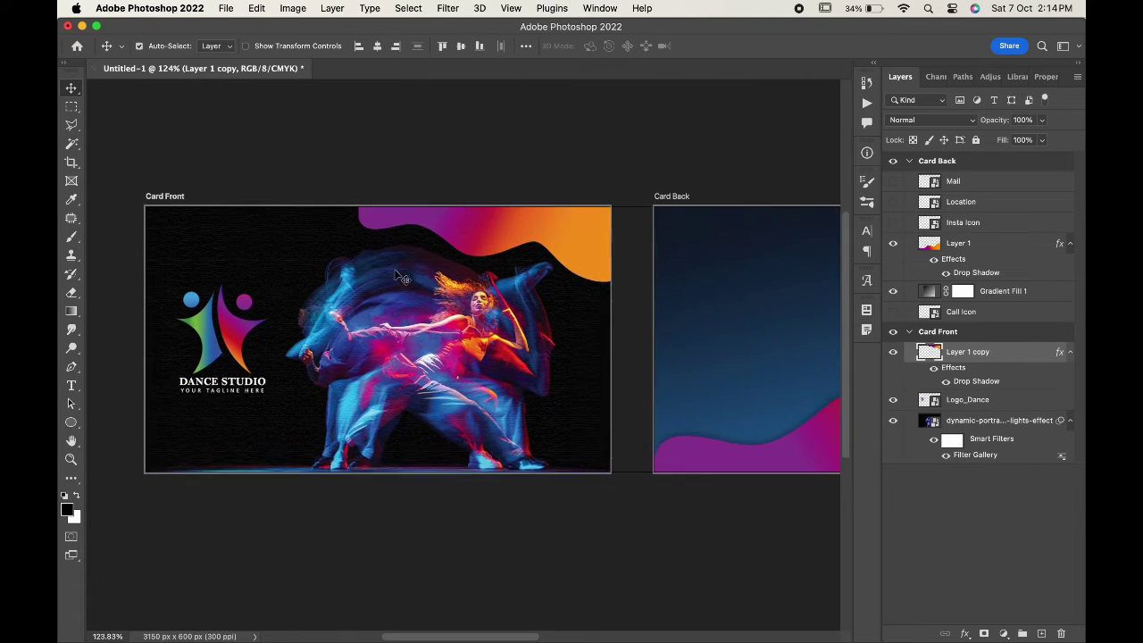
{"action": "key", "text": "Up"}
{"action": "key", "text": "Up"}
{"action": "key", "text": "Up"}
{"action": "key", "text": "Up"}
{"action": "key", "text": "Up"}
{"action": "key", "text": "Up"}
{"action": "key", "text": "Up"}
{"action": "key", "text": "Up"}
{"action": "key", "text": "Up"}
{"action": "key", "text": "Up"}
{"action": "key", "text": "Up"}
{"action": "key", "text": "Up"}
{"action": "key", "text": "Up"}
{"action": "key", "text": "Up"}
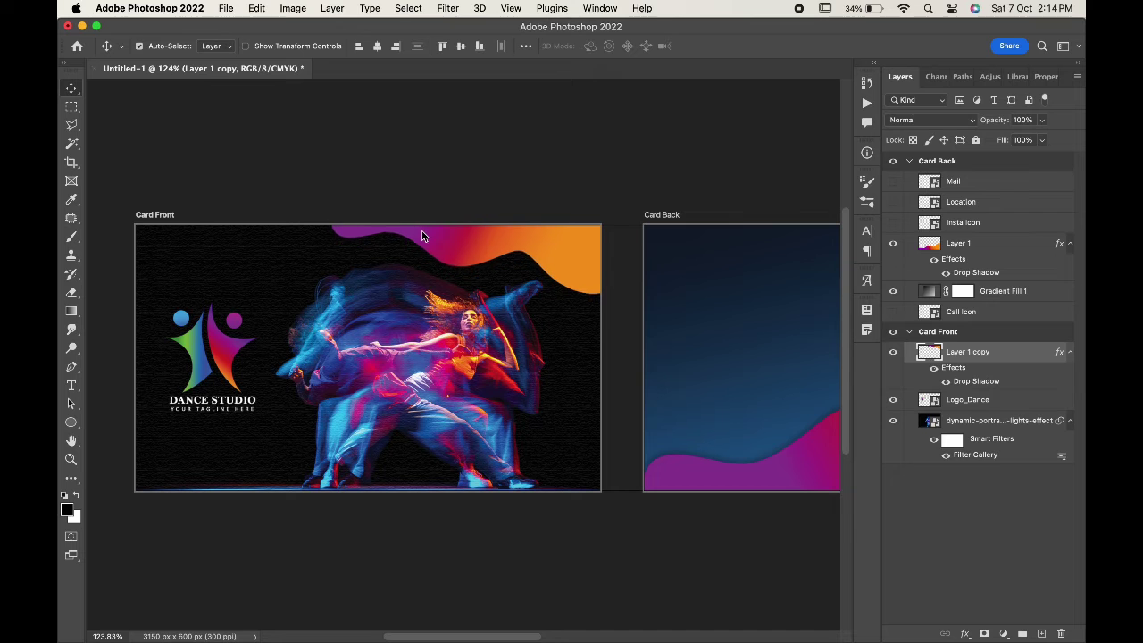
- Darken the Card Back background gradient with start color 060b12 and end color 15456d
{"action": "scroll", "coordinate": [438, 366], "scroll_direction": "down", "scroll_amount": 4}
{"action": "double_click", "coordinate": [930, 290]}
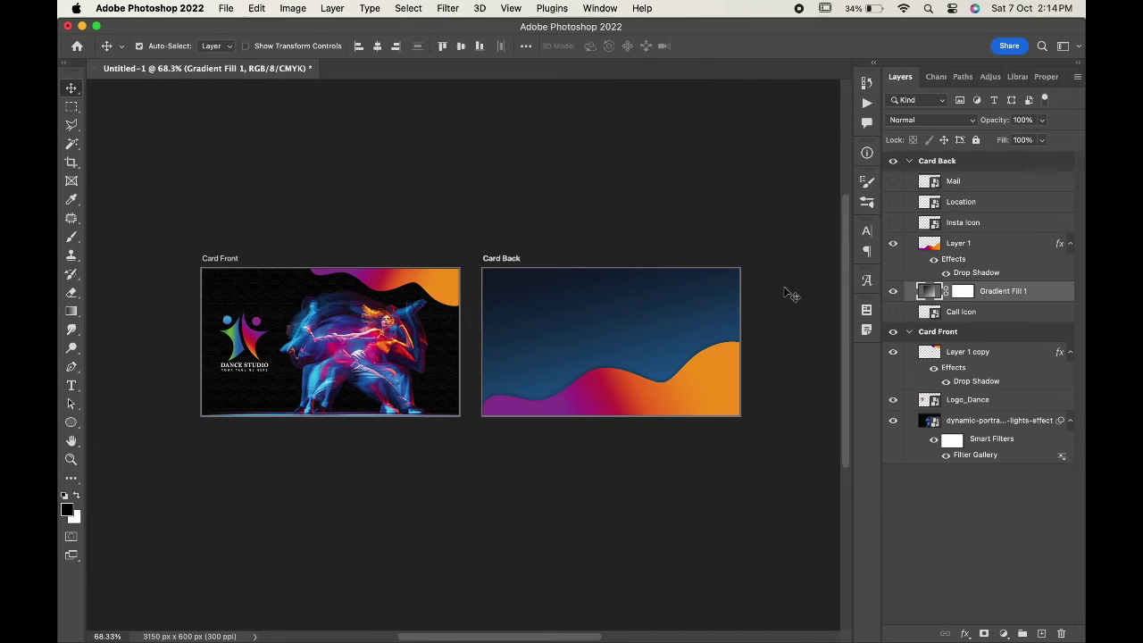
{"action": "left_click", "coordinate": [830, 290]}
{"action": "double_click", "coordinate": [768, 354]}
{"action": "left_click_drag", "start_coordinate": [850, 485], "coordinate": [831, 506]}
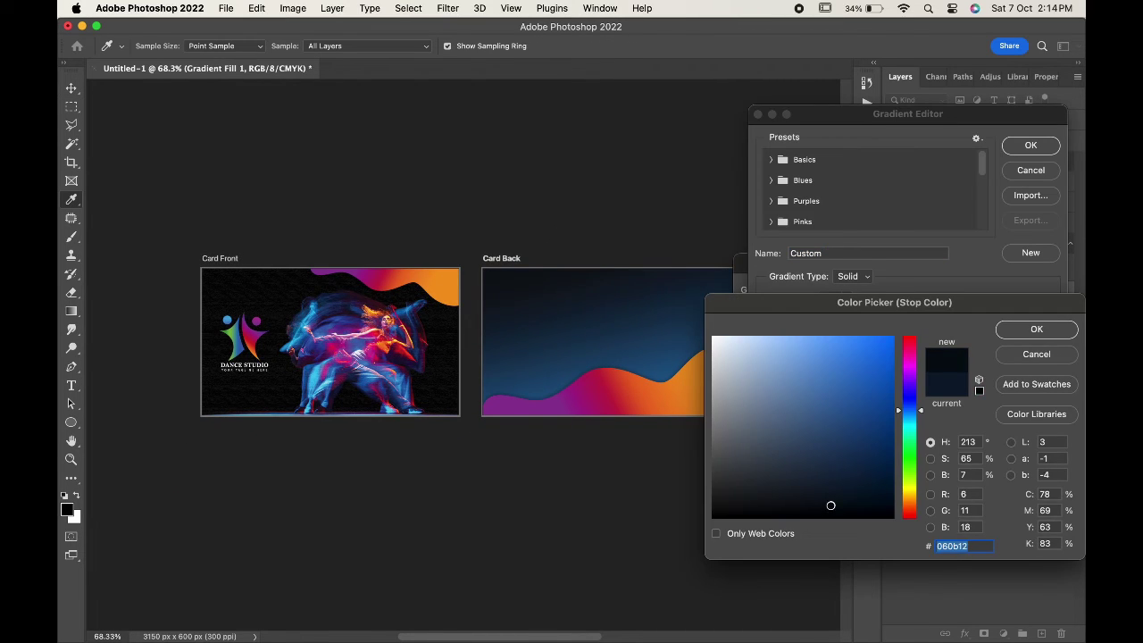
{"action": "left_click", "coordinate": [1030, 355]}
{"action": "left_click", "coordinate": [835, 416]}
{"action": "left_click_drag", "start_coordinate": [858, 407], "coordinate": [859, 440]}
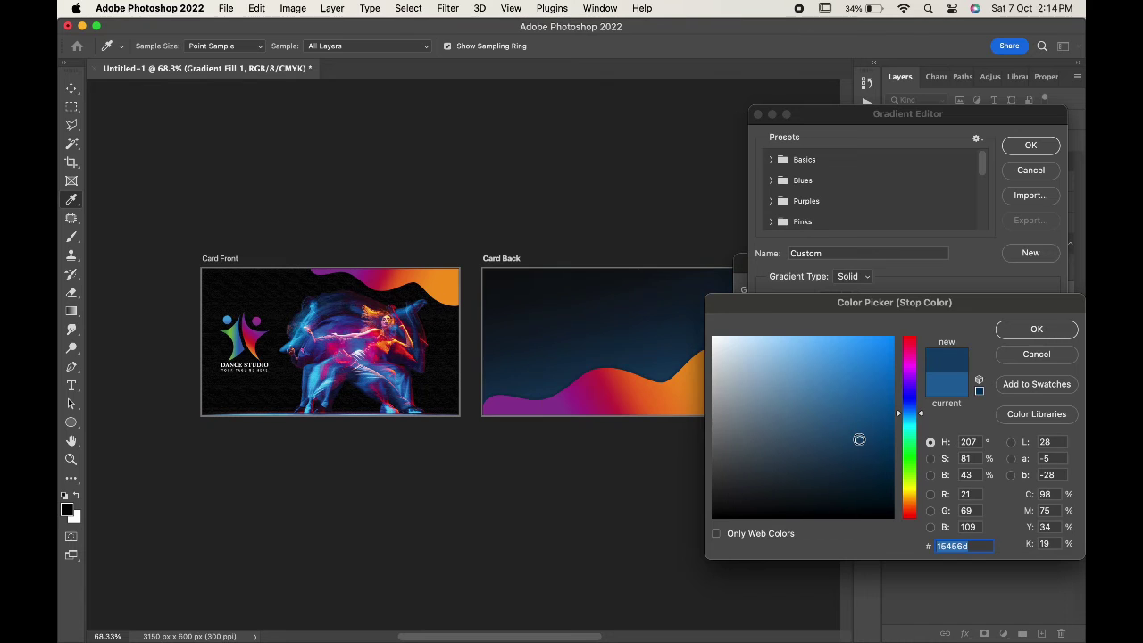
{"action": "left_click", "coordinate": [1054, 328]}
{"action": "left_click", "coordinate": [1030, 144]}
{"action": "left_click", "coordinate": [932, 288]}
- Add white "Your Name" text in the upper-left area of the Card Back artboard
{"action": "scroll", "coordinate": [750, 327], "scroll_direction": "right", "scroll_amount": 2}
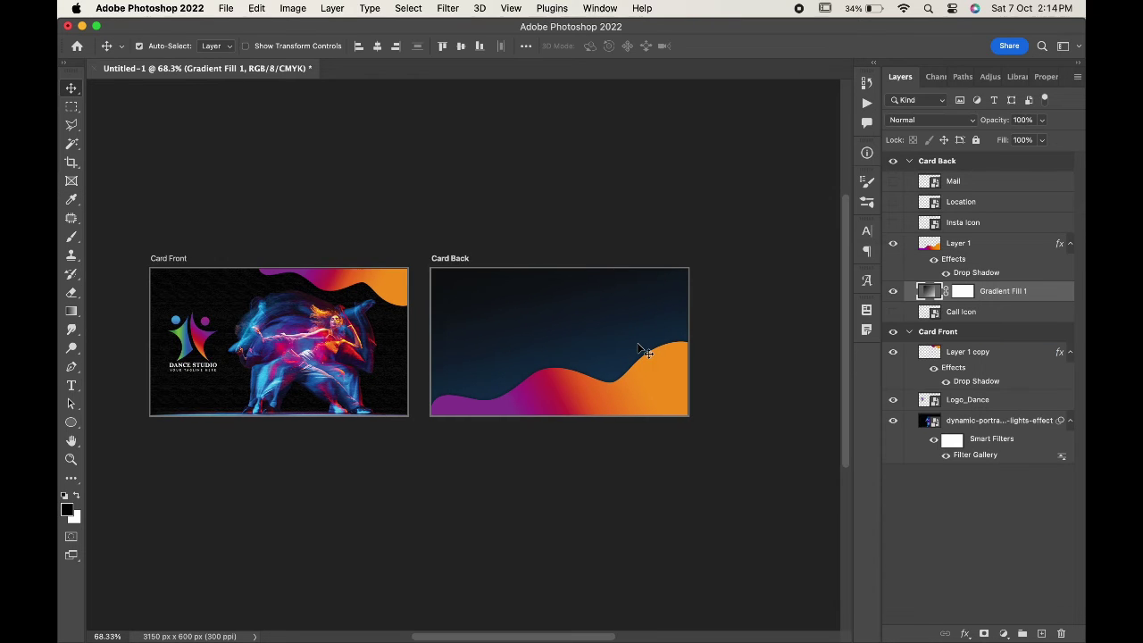
{"action": "key", "text": "super+plus"}
{"action": "scroll", "coordinate": [639, 348], "scroll_direction": "up", "scroll_amount": 3}
{"action": "scroll", "coordinate": [639, 348], "scroll_direction": "up", "scroll_amount": 1}
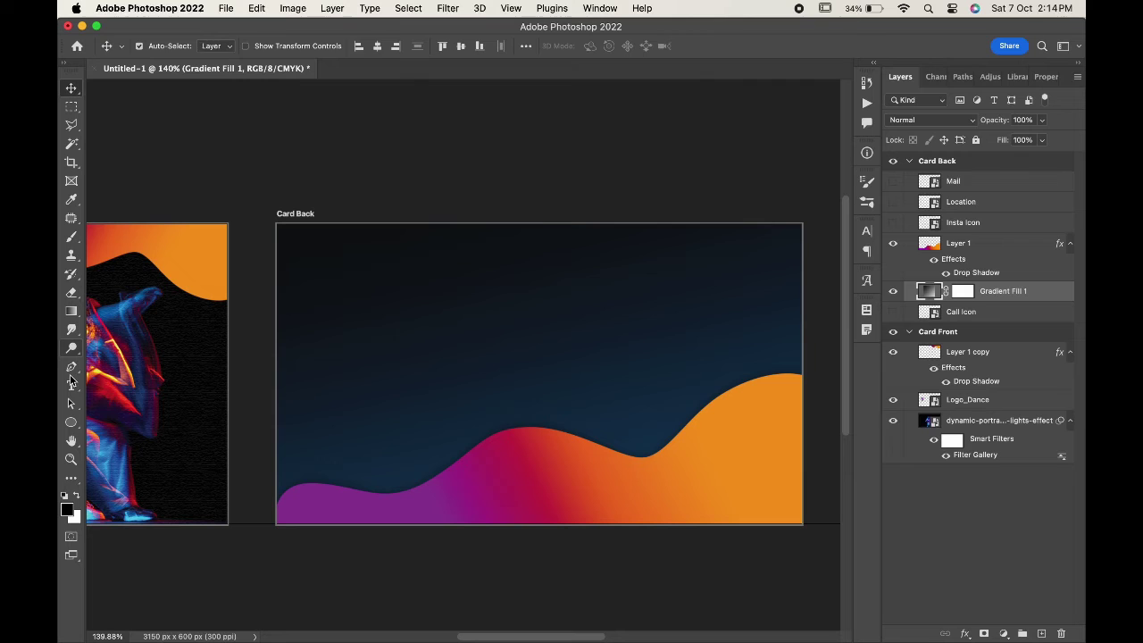
{"action": "left_click_drag", "start_coordinate": [72, 383], "coordinate": [117, 378]}
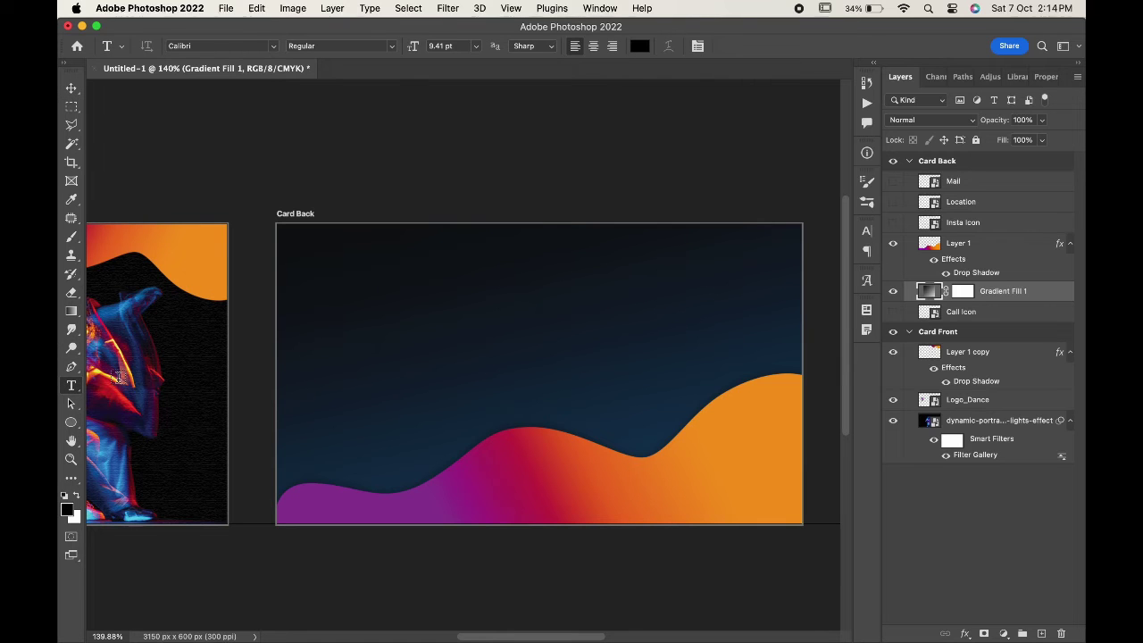
{"action": "left_click", "coordinate": [315, 280]}
{"action": "type", "text": "Name"}
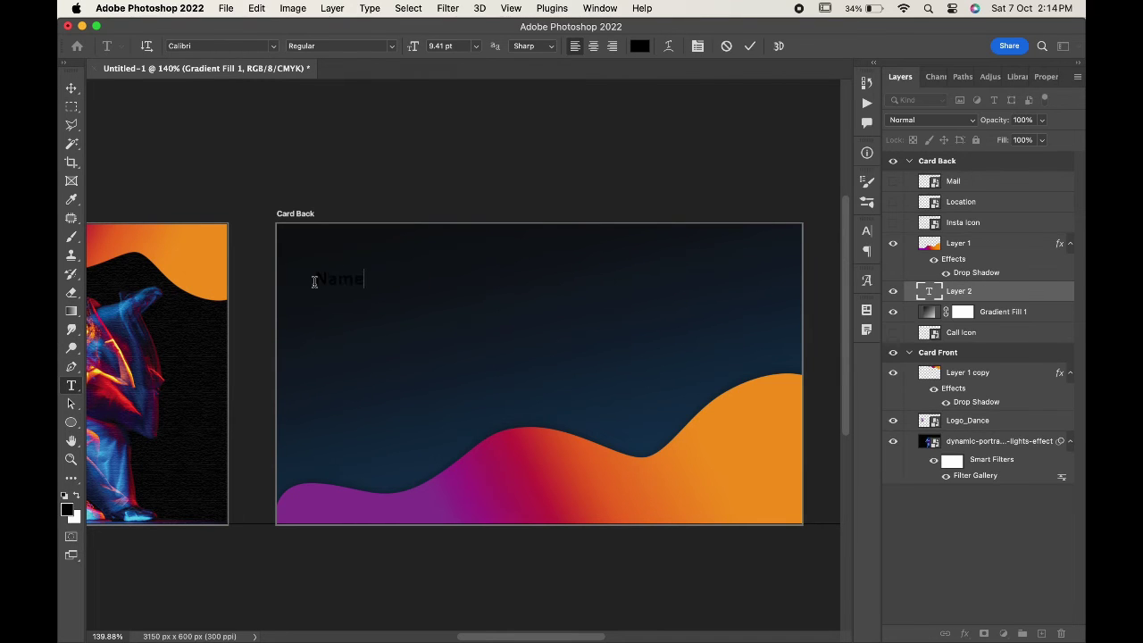
{"action": "key", "text": "super+a"}
{"action": "left_click", "coordinate": [639, 45]}
{"action": "left_click_drag", "start_coordinate": [756, 347], "coordinate": [712, 336]}
{"action": "key", "text": "Return"}
{"action": "left_click", "coordinate": [314, 279]}
{"action": "type", "text": "Your"}
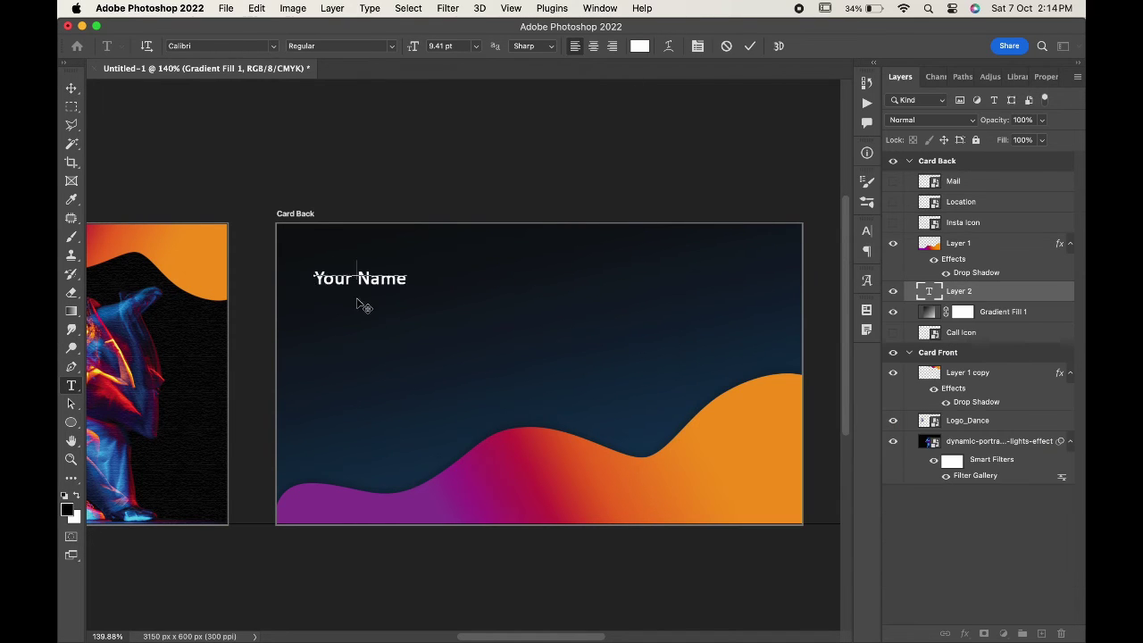
{"action": "left_click_drag", "start_coordinate": [398, 305], "coordinate": [393, 286]}
- Try different fonts on the "Your Name" text and set it to Bell MT Bold
{"action": "left_click_drag", "start_coordinate": [402, 261], "coordinate": [271, 261]}
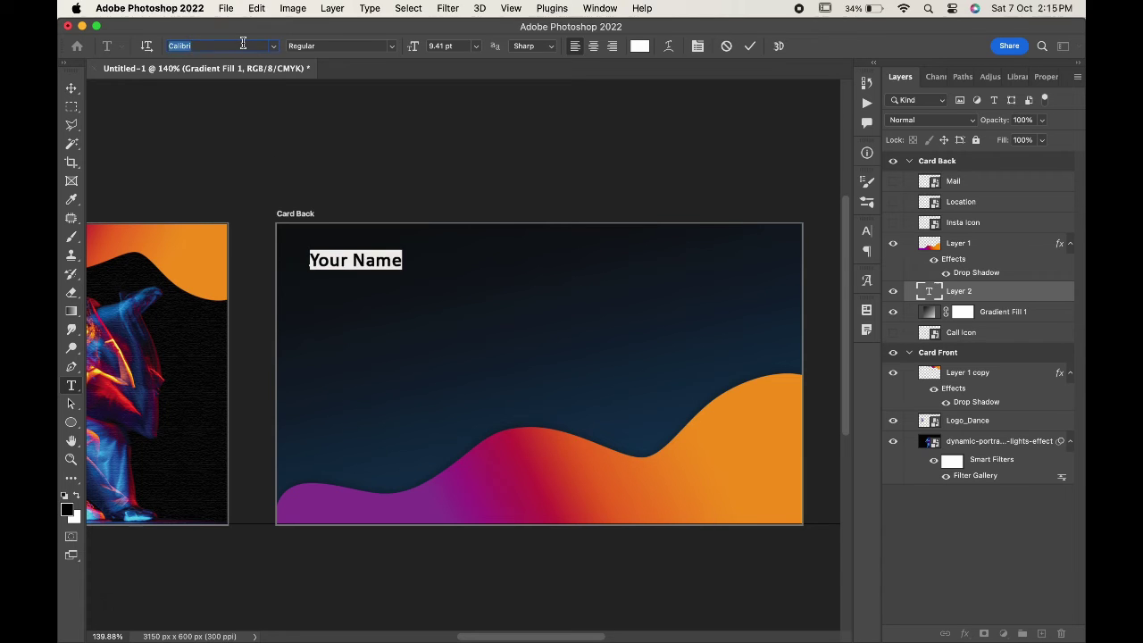
{"action": "key", "text": "Up"}
{"action": "key", "text": "Up"}
{"action": "key", "text": "Up"}
{"action": "key", "text": "Up"}
{"action": "key", "text": "Up"}
{"action": "key", "text": "Up"}
{"action": "key", "text": "Up"}
{"action": "key", "text": "Up"}
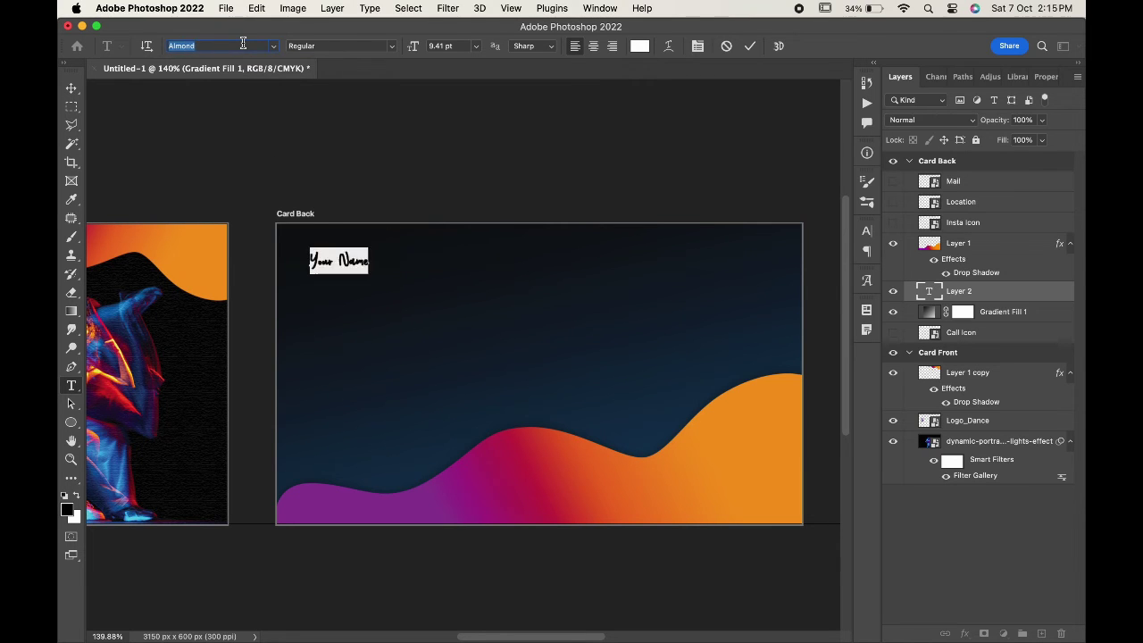
{"action": "key", "text": "Down"}
{"action": "key", "text": "Down"}
{"action": "key", "text": "Down"}
{"action": "key", "text": "Down"}
{"action": "key", "text": "Down"}
{"action": "key", "text": "Down"}
{"action": "key", "text": "Down"}
{"action": "key", "text": "Down"}
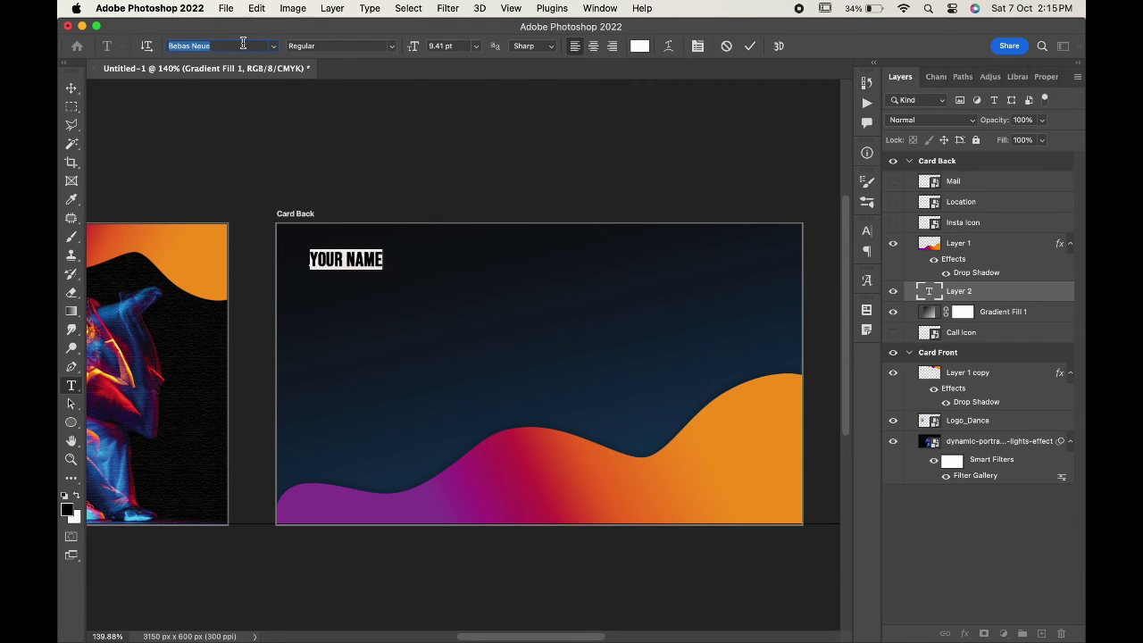
{"action": "key", "text": "Down"}
{"action": "key", "text": "Down"}
- Enlarge the "Your Name" text to about one third of the Card Back's width
{"action": "left_click", "coordinate": [71, 88]}
{"action": "key", "text": "super+t"}
{"action": "left_click_drag", "start_coordinate": [413, 273], "coordinate": [467, 284]}
{"action": "key", "text": "Return"}
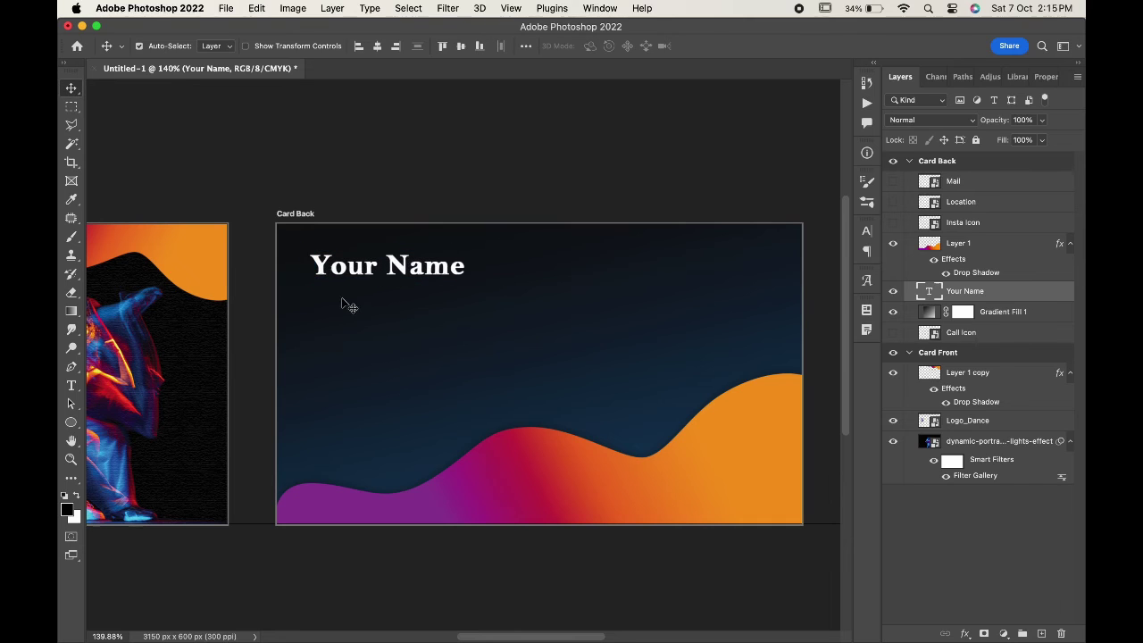
- Add a "(Designation)" text in Bell MT Bold on the Card Back and set its size to 8 pt
{"action": "key", "text": "t"}
{"action": "left_click", "coordinate": [337, 320]}
{"action": "key", "text": "BackSpace"}
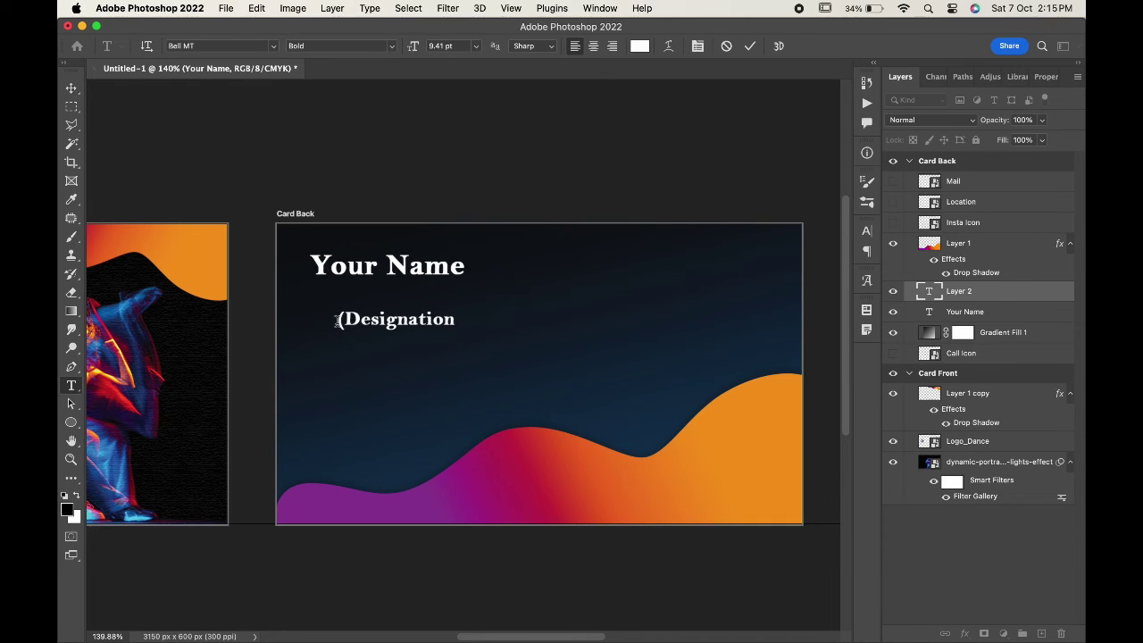
{"action": "left_click_drag", "start_coordinate": [462, 319], "coordinate": [228, 317]}
{"action": "left_click_drag", "start_coordinate": [451, 46], "coordinate": [329, 59]}
{"action": "type", "text": "8"}
{"action": "key", "text": "Return"}
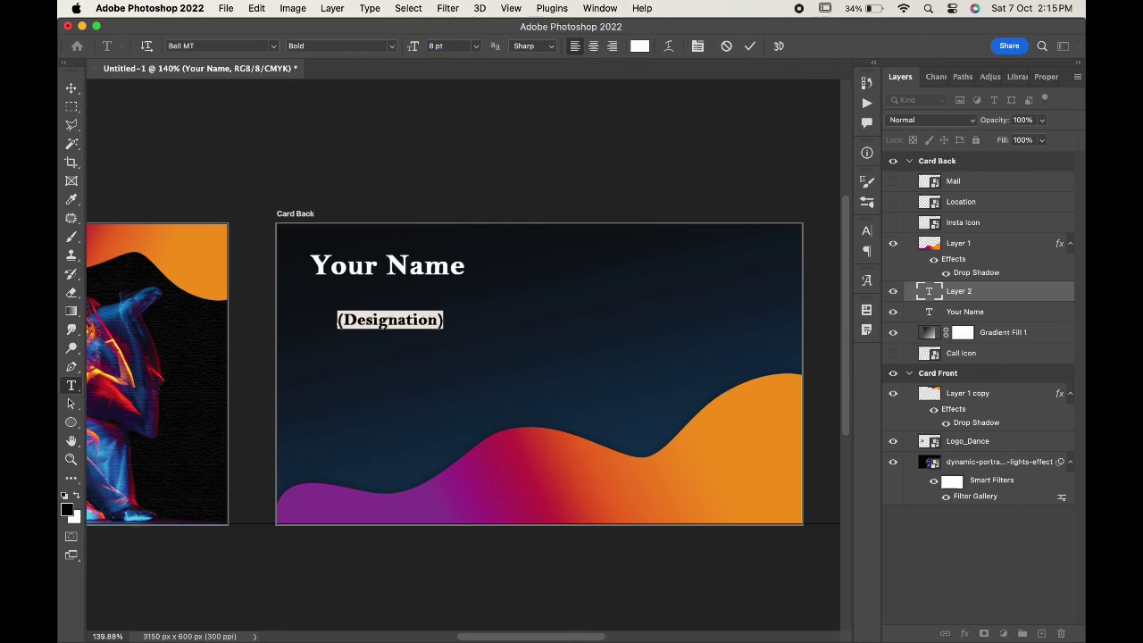
- Place the "(Designation)" text directly below "Your Name", aligned to its left edge
{"action": "left_click", "coordinate": [70, 88]}
{"action": "left_click_drag", "start_coordinate": [399, 319], "coordinate": [374, 291]}
{"action": "double_click", "coordinate": [374, 291]}
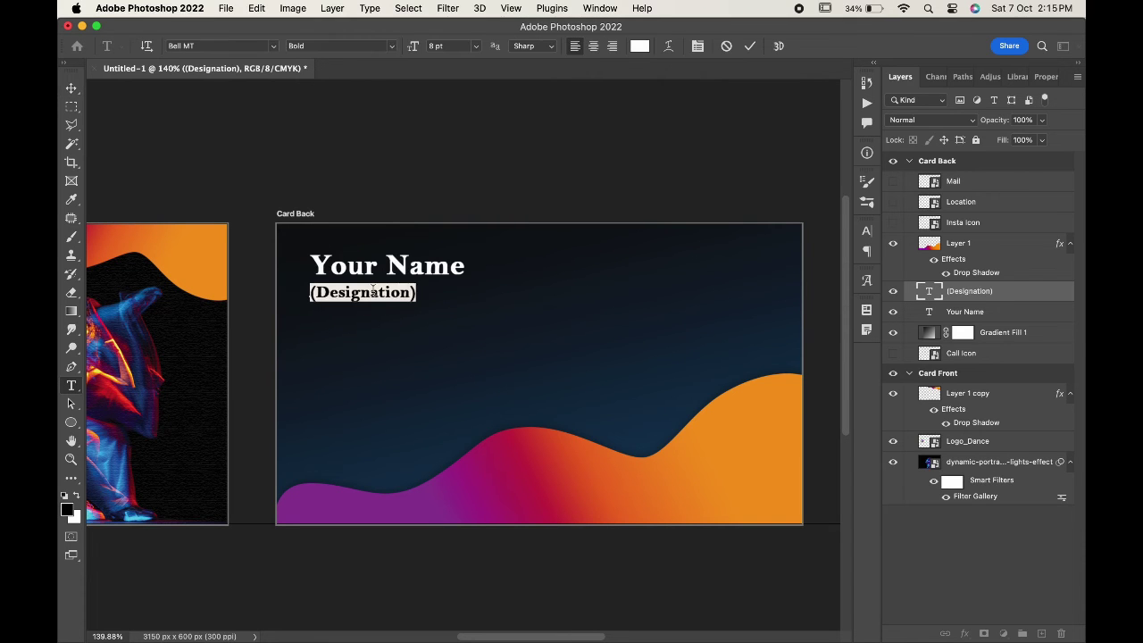
{"action": "left_click", "coordinate": [72, 89]}
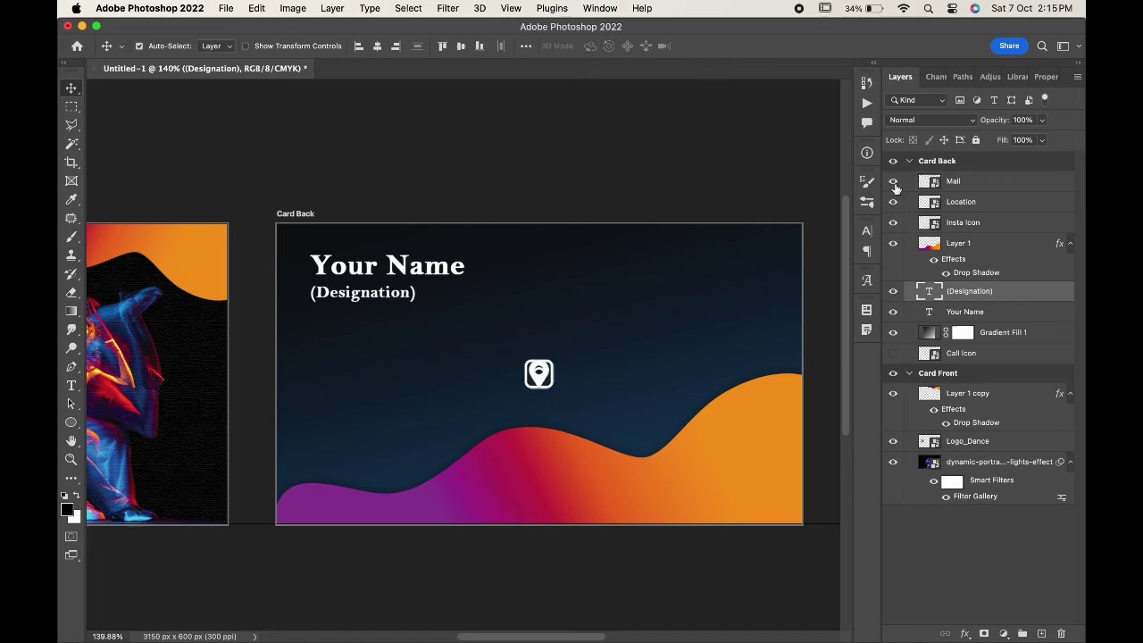
- Move the Call Icon layer above Layer 1 and arrange the contact icons in a column below the designation
{"action": "left_click_drag", "start_coordinate": [990, 360], "coordinate": [979, 244]}
{"action": "left_click_drag", "start_coordinate": [539, 374], "coordinate": [331, 389]}
{"action": "left_click_drag", "start_coordinate": [539, 375], "coordinate": [332, 427]}
{"action": "left_click_drag", "start_coordinate": [345, 451], "coordinate": [281, 467]}
- Select the Mail, Location, Insta and Call icon layers and scale them down together
{"action": "left_click", "coordinate": [985, 241]}
{"action": "left_click", "coordinate": [985, 182], "text": "shift"}
{"action": "key", "text": "super+t"}
{"action": "key", "text": "Return"}
- Adjust the vertical spacing of the contact icons so they form an evenly spaced column
{"action": "key", "text": "super+plus"}
{"action": "left_click_drag", "start_coordinate": [276, 422], "coordinate": [276, 434]}
{"action": "left_click_drag", "start_coordinate": [276, 349], "coordinate": [271, 333]}
- Add a "Your Mail Id" text near the mail icon and set its font to Poppins Regular
{"action": "scroll", "coordinate": [270, 334], "scroll_direction": "down", "scroll_amount": 2}
{"action": "scroll", "coordinate": [271, 334], "scroll_direction": "up", "scroll_amount": 3}
{"action": "key", "text": "t"}
{"action": "left_click", "coordinate": [304, 341]}
{"action": "type", "text": "Y"}
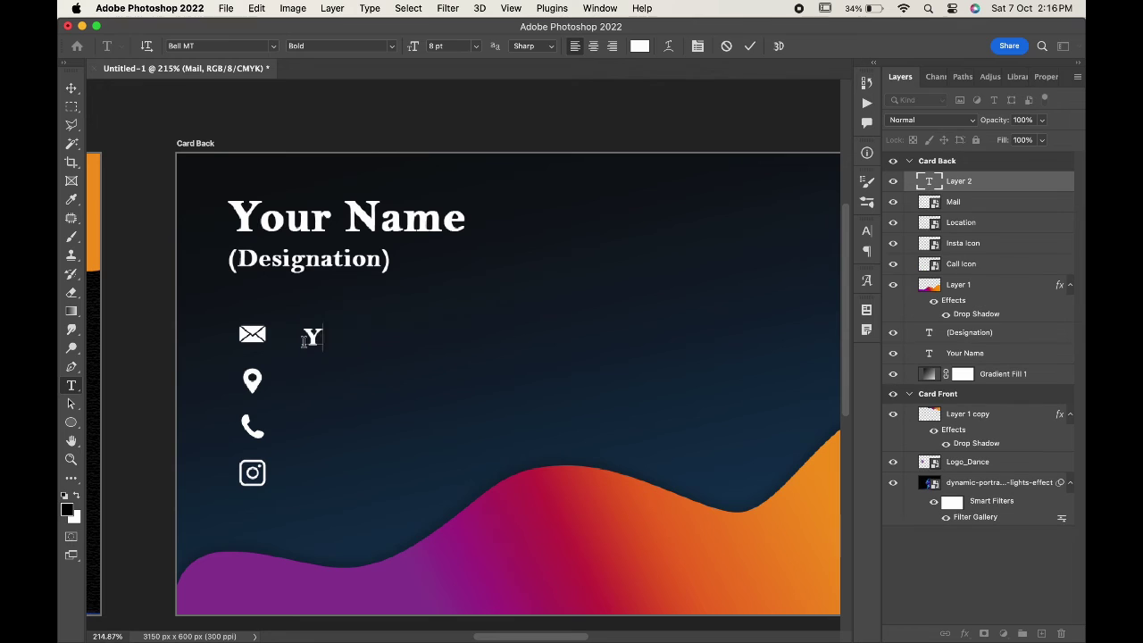
{"action": "type", "text": "our Mail Id"}
{"action": "key", "text": "super+a"}
{"action": "left_click", "coordinate": [222, 47]}
{"action": "type", "text": "popp"}
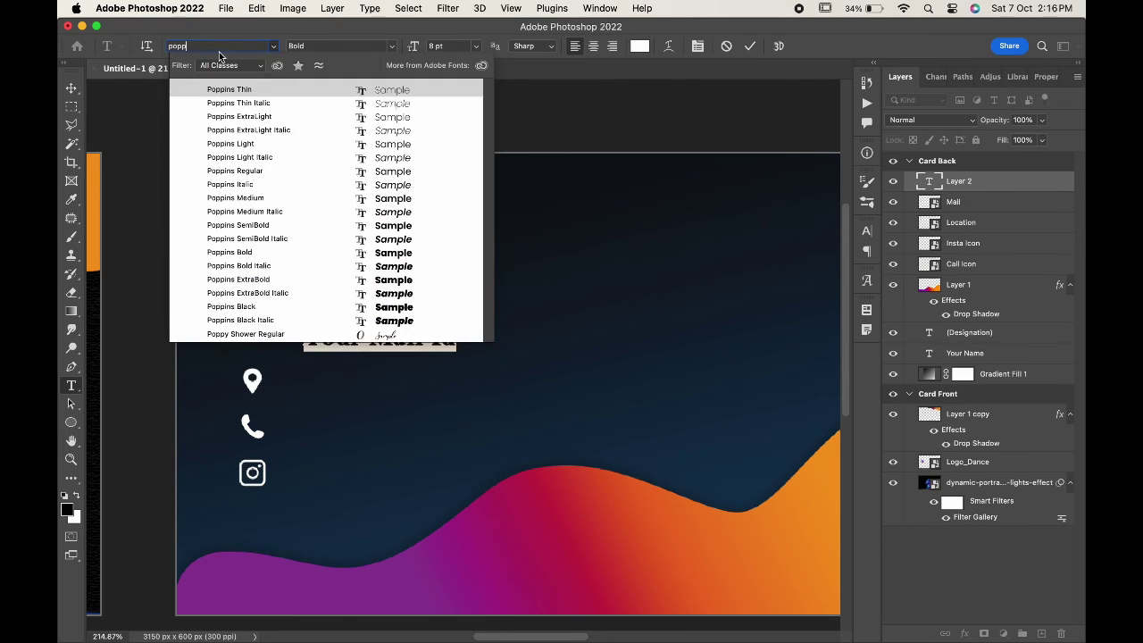
{"action": "left_click", "coordinate": [237, 170]}
- Align the "Your Mail Id" text beside the mail icon and set its size to 7 pt
{"action": "left_click", "coordinate": [71, 89]}
{"action": "left_click_drag", "start_coordinate": [349, 341], "coordinate": [325, 341]}
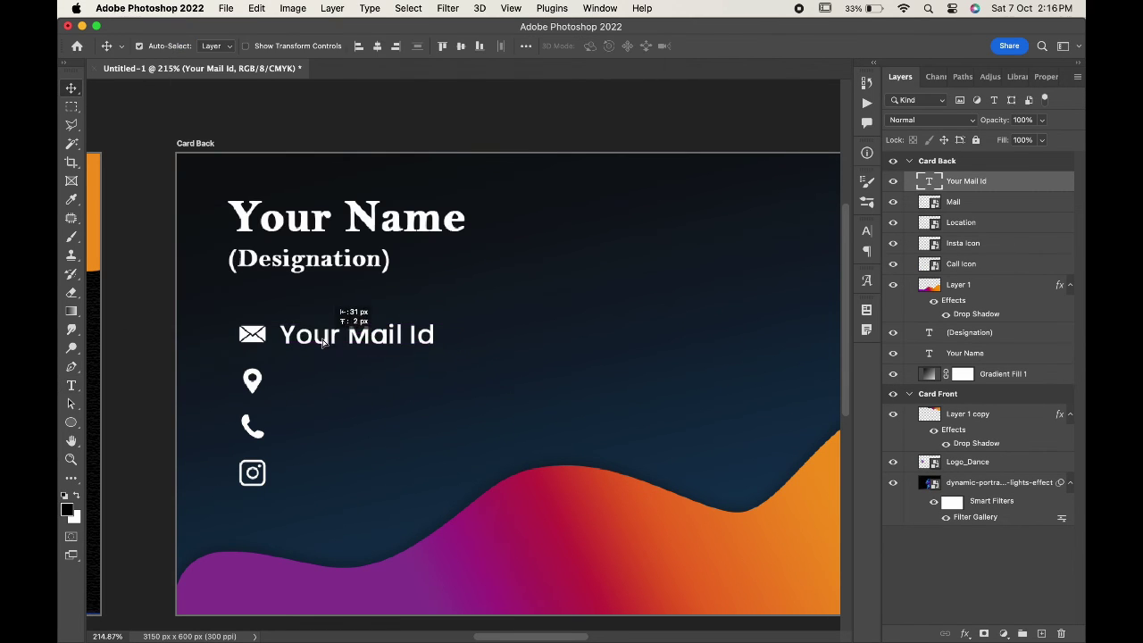
{"action": "double_click", "coordinate": [325, 340]}
{"action": "left_click_drag", "start_coordinate": [435, 48], "coordinate": [353, 47]}
{"action": "type", "text": "7"}
{"action": "left_click", "coordinate": [71, 88]}
{"action": "scroll", "coordinate": [349, 294], "scroll_direction": "down", "scroll_amount": 2}
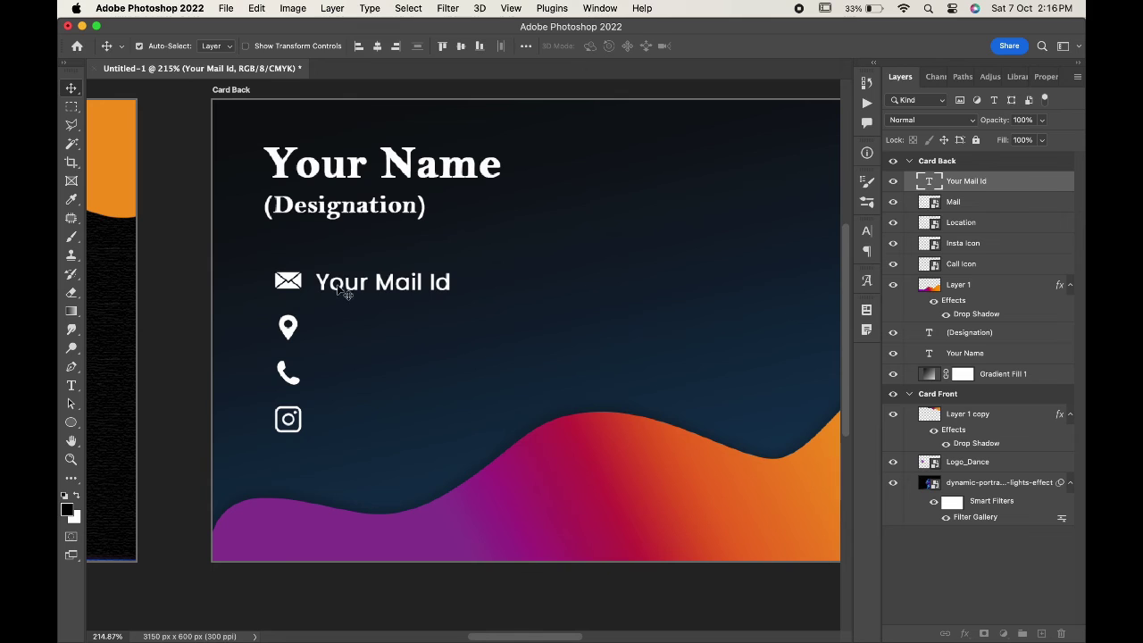
- Set the "Your Mail Id" text size to 6 pt and nudge it up level with the mail icon
{"action": "double_click", "coordinate": [340, 284]}
{"action": "left_click_drag", "start_coordinate": [436, 45], "coordinate": [390, 45]}
{"action": "type", "text": "6"}
{"action": "left_click", "coordinate": [71, 88]}
{"action": "key", "text": "Up"}
{"action": "key", "text": "Up"}
{"action": "key", "text": "Up"}
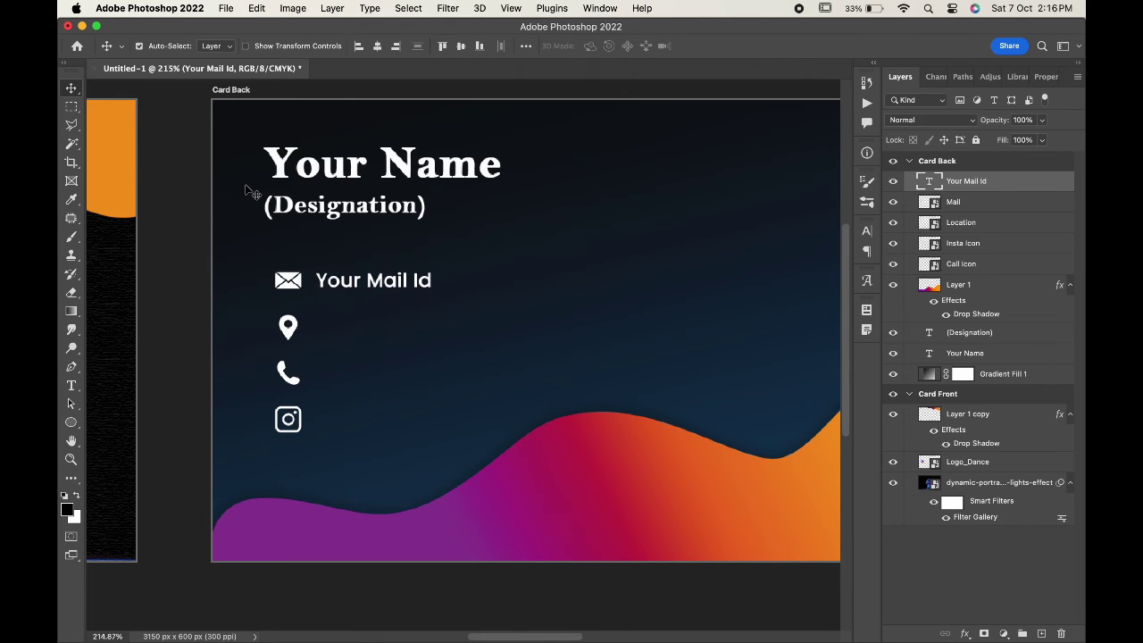
- Duplicate the "Your Mail Id" text beside the location icon and change the copy to "Address"
{"action": "left_click_drag", "start_coordinate": [416, 272], "coordinate": [412, 320]}
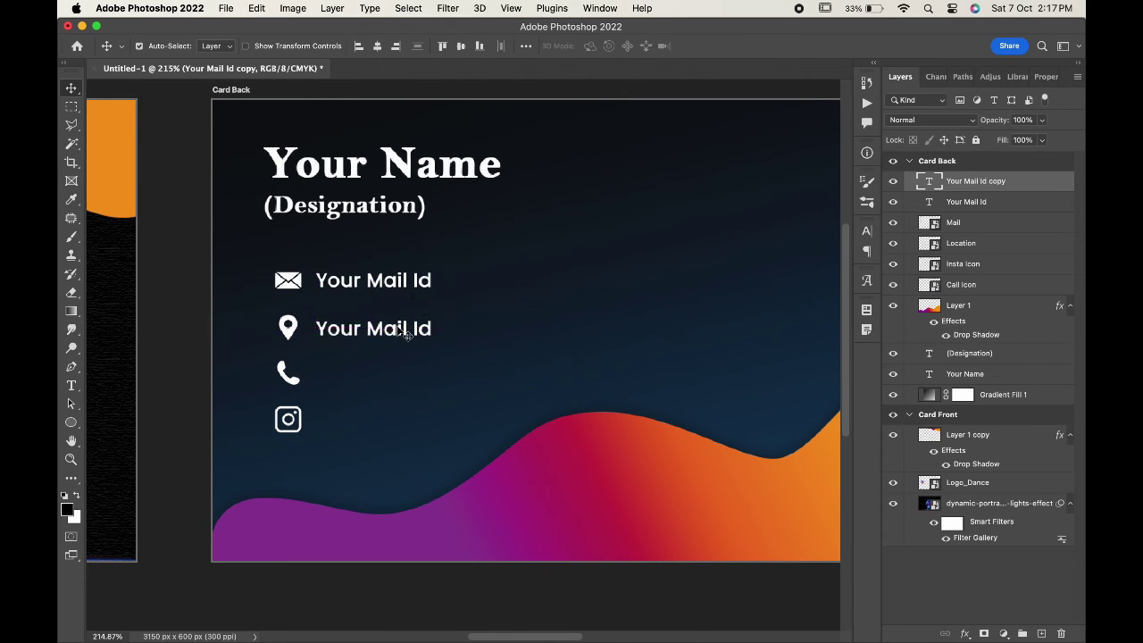
{"action": "double_click", "coordinate": [401, 327]}
{"action": "type", "text": "Address"}
{"action": "key", "text": "super+Return"}
{"action": "key", "text": "v"}
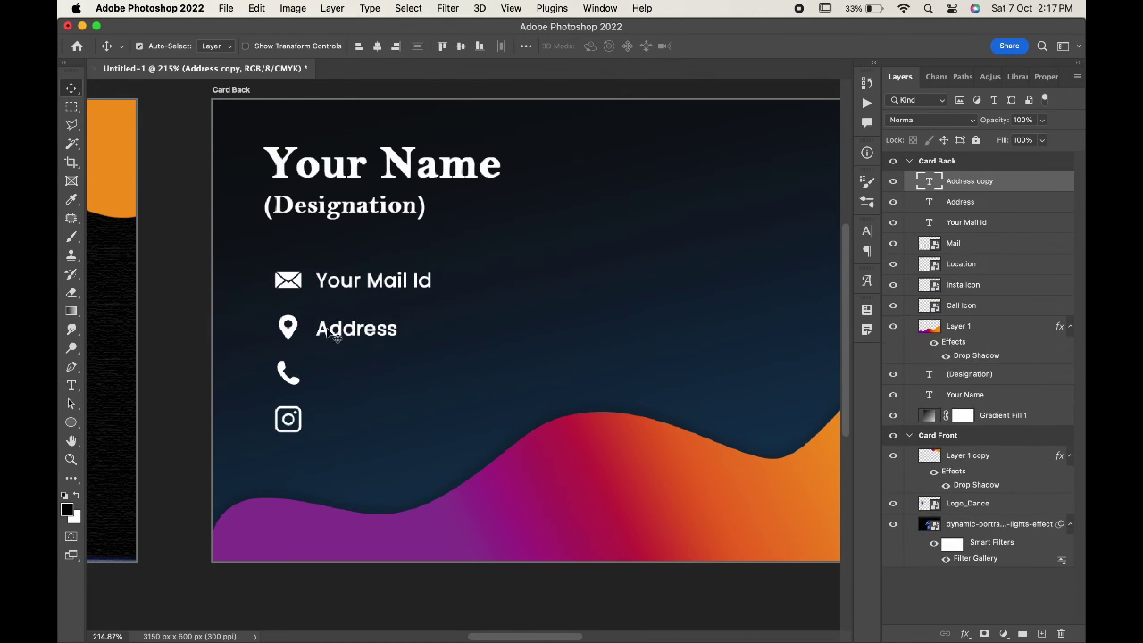
- Duplicate the "Address" text beside the call icon and change the copy to "Phone Number"
{"action": "left_click_drag", "start_coordinate": [324, 327], "coordinate": [336, 423]}
{"action": "double_click", "coordinate": [325, 369]}
{"action": "type", "text": "Phone Number"}
{"action": "key", "text": "super+Return"}
{"action": "key", "text": "v"}
- Replace the copied text beside the Instagram icon with "Instagram Handel"
{"action": "double_click", "coordinate": [330, 418]}
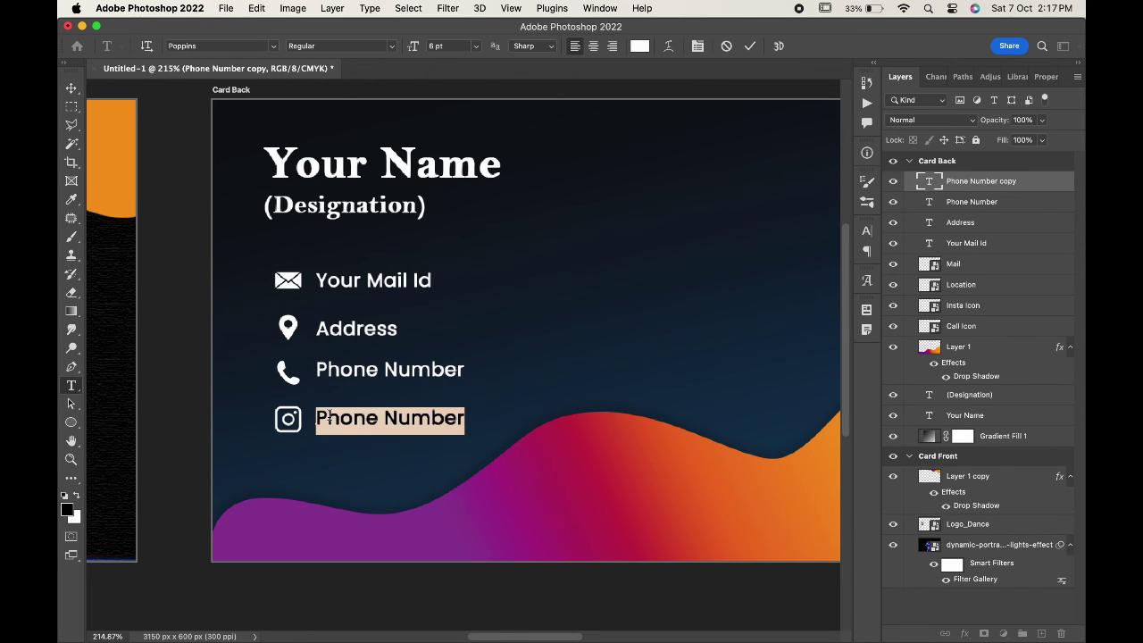
{"action": "type", "text": "Instagram Handel"}
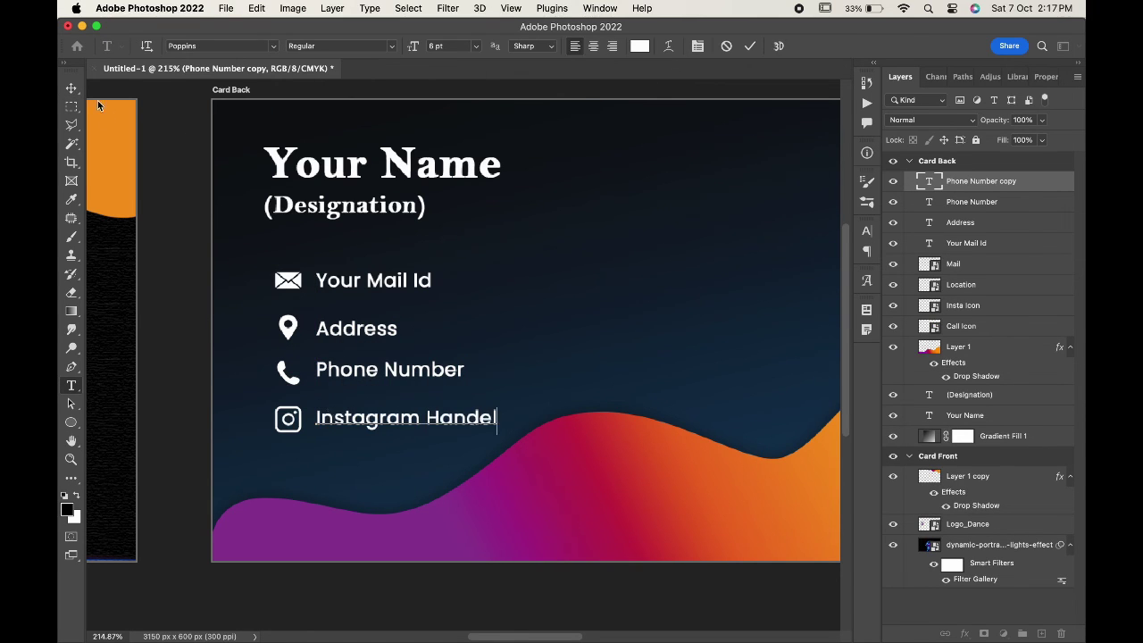
{"action": "key", "text": "super+Return"}
{"action": "key", "text": "v"}
- Show the rulers and place horizontal guides along the upper and lower edges of the mail icon
{"action": "key", "text": "super+r"}
{"action": "left_click_drag", "start_coordinate": [183, 88], "coordinate": [191, 319]}
{"action": "left_click_drag", "start_coordinate": [269, 88], "coordinate": [294, 304]}
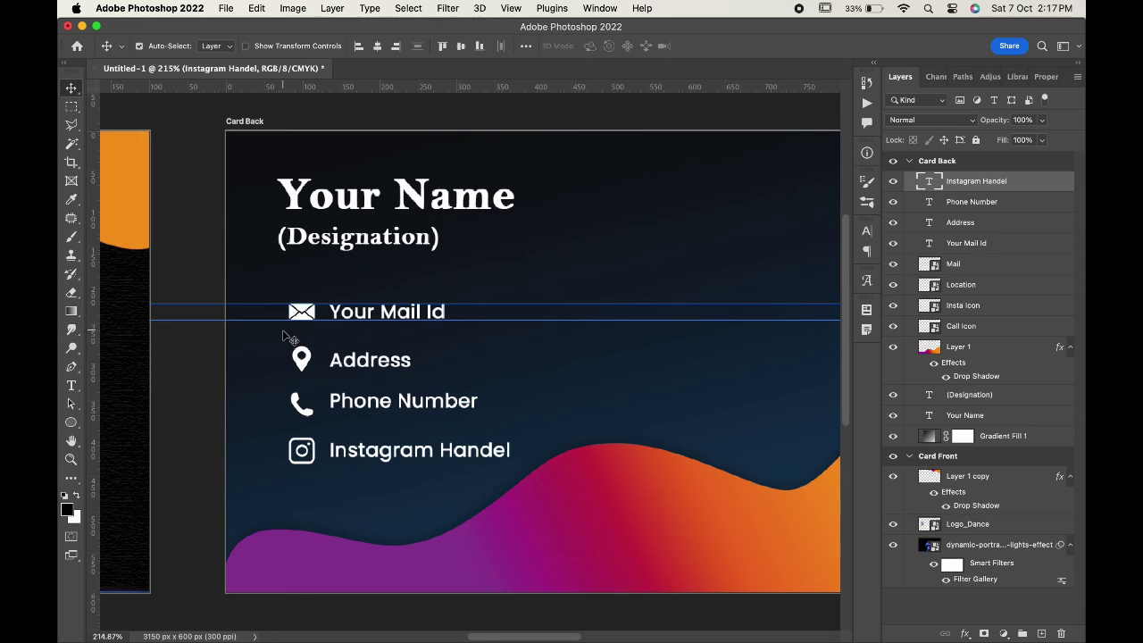
{"action": "key", "text": "super+plus"}
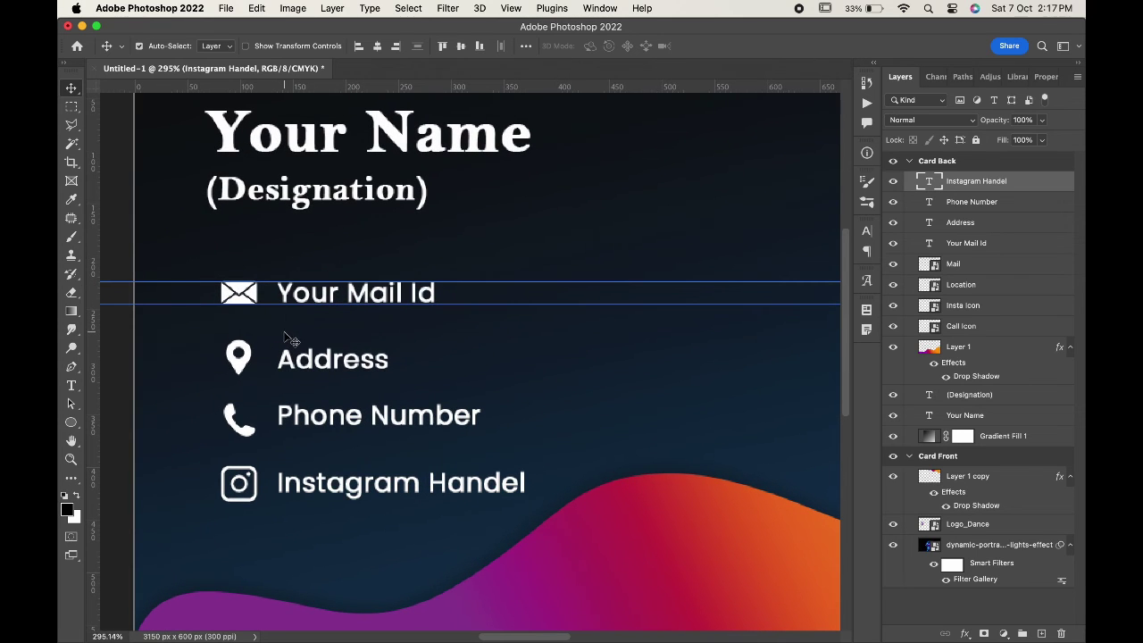
- Reposition the guides around the location icon and nudge the "Address" text up level with it
{"action": "left_click", "coordinate": [285, 304]}
{"action": "left_click_drag", "start_coordinate": [284, 304], "coordinate": [196, 378]}
{"action": "left_click", "coordinate": [309, 358]}
{"action": "key", "text": "Up"}
{"action": "key", "text": "Up"}
- Move the guides down to the call and Instagram icons and align the "Phone Number" and "Instagram Handel" texts with them
{"action": "left_click_drag", "start_coordinate": [297, 378], "coordinate": [279, 402]}
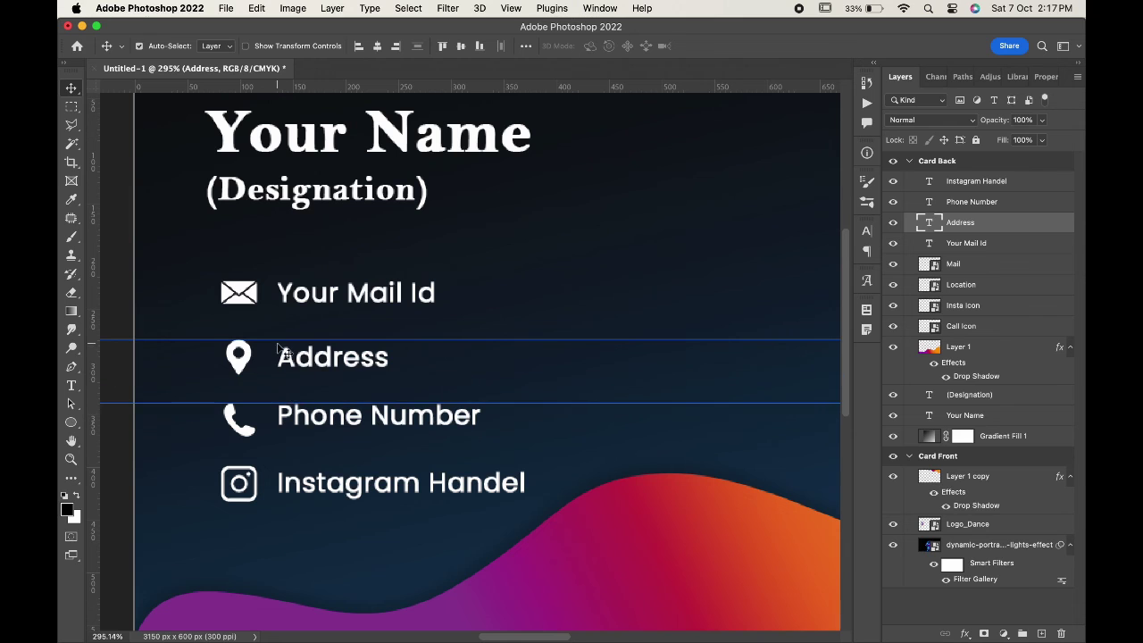
{"action": "left_click_drag", "start_coordinate": [277, 339], "coordinate": [274, 466]}
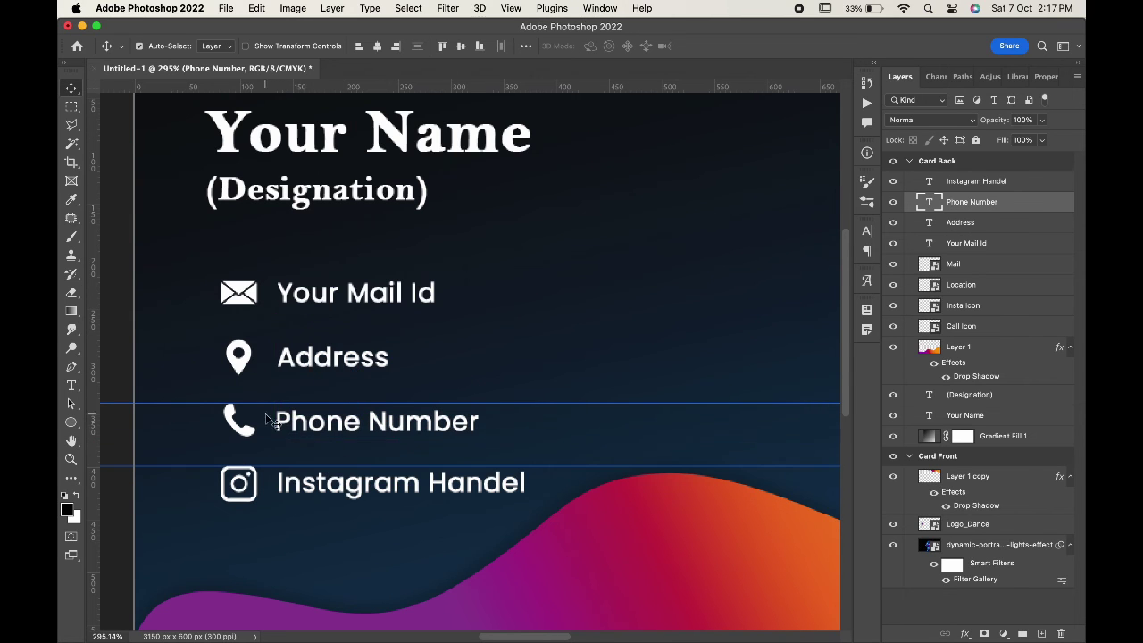
{"action": "left_click_drag", "start_coordinate": [268, 403], "coordinate": [324, 485]}
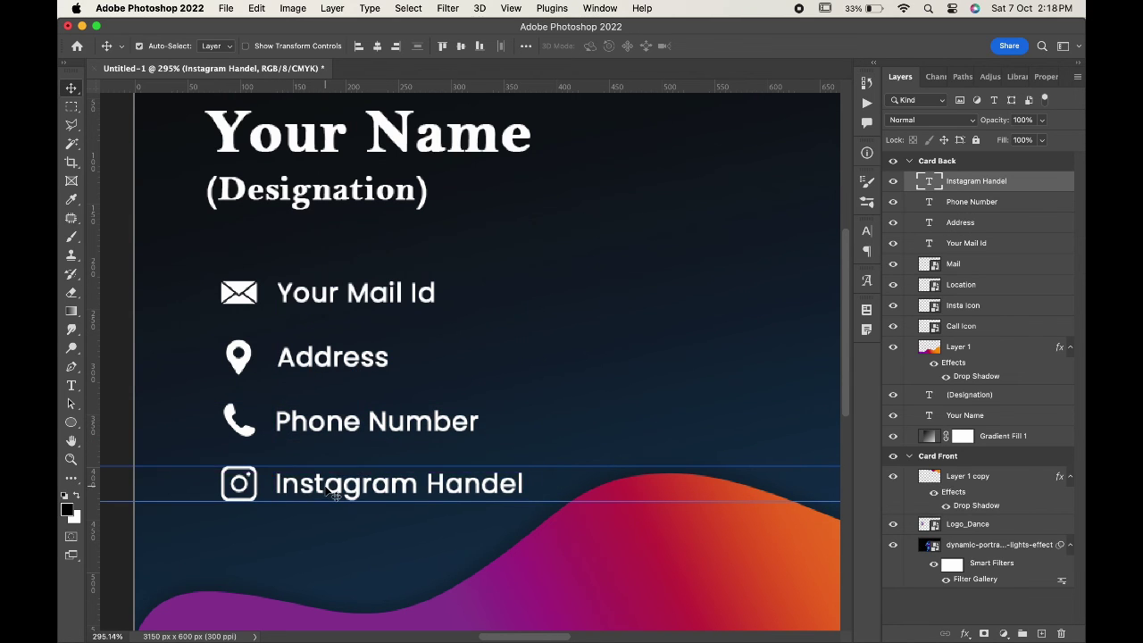
- Group all four contact icon layers and their four text layers together on the card back
{"action": "key", "text": "super+minus"}
{"action": "key", "text": "super+minus"}
{"action": "key", "text": "super+g"}
{"action": "key", "text": "ctrl+shift+g"}
{"action": "scroll", "coordinate": [420, 456], "scroll_direction": "right", "scroll_amount": 3}
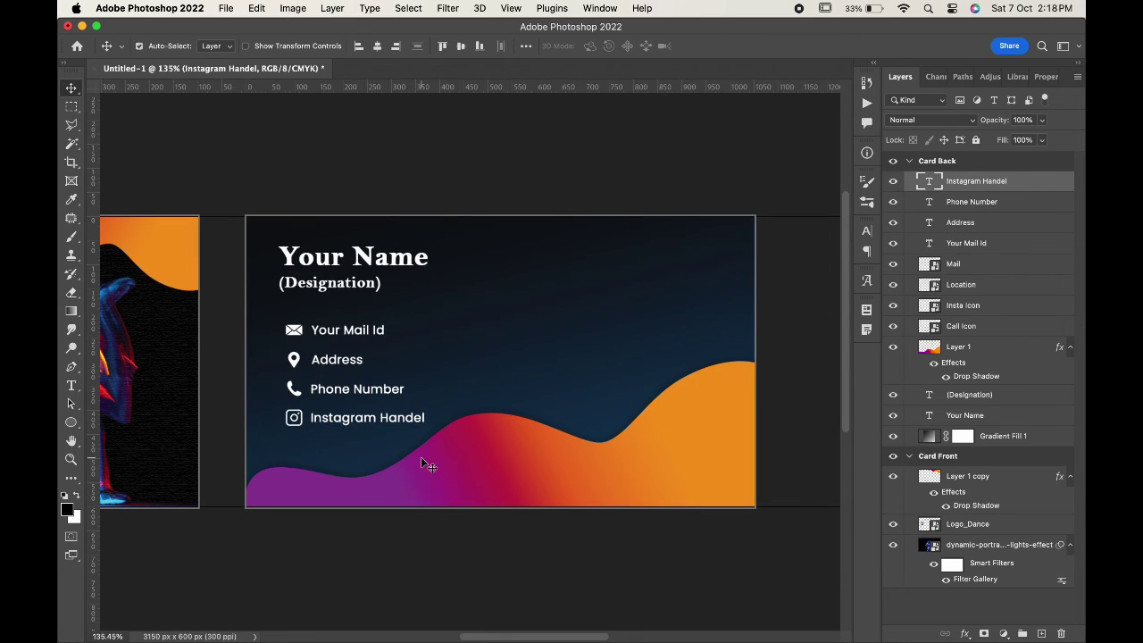
{"action": "left_click", "coordinate": [989, 330]}
{"action": "left_click", "coordinate": [983, 266], "text": "shift"}
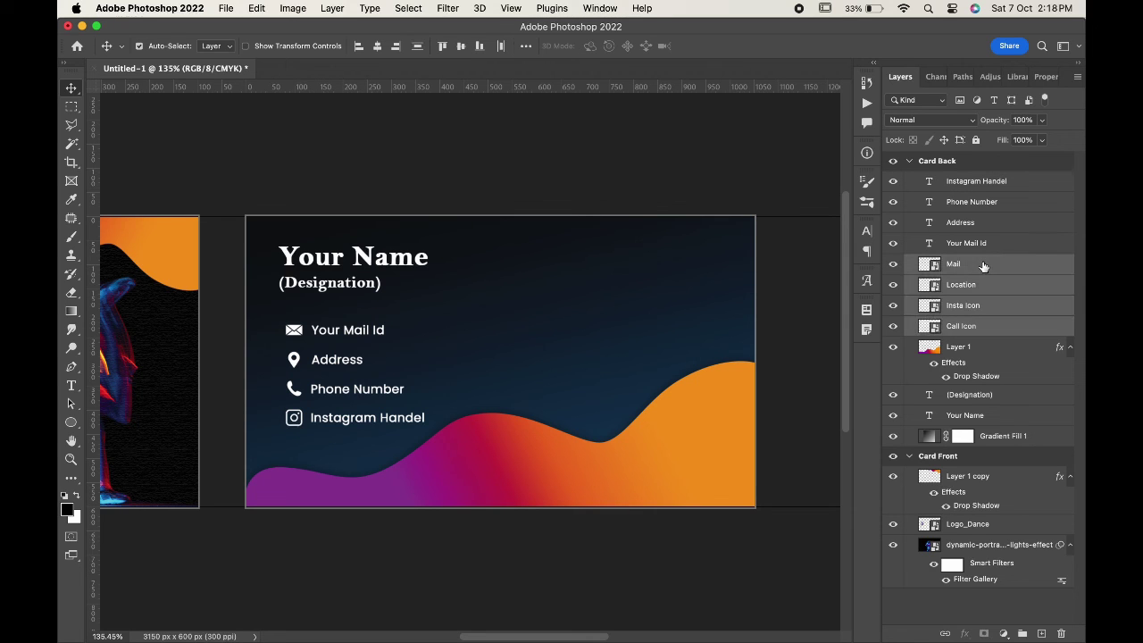
{"action": "left_click", "coordinate": [992, 330]}
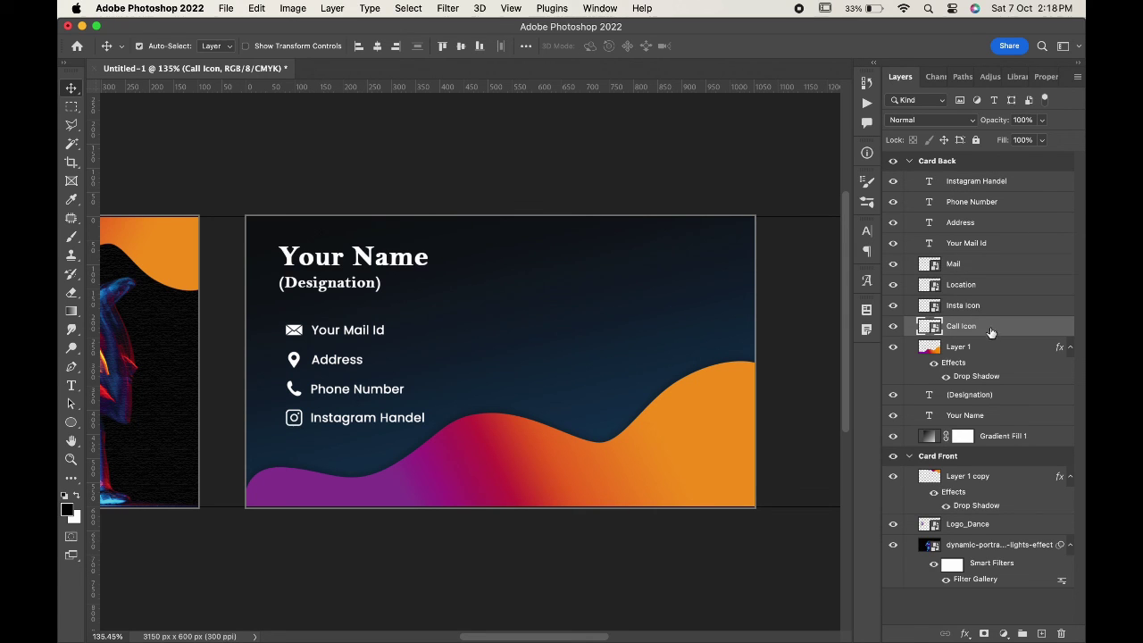
{"action": "left_click", "coordinate": [988, 185], "text": "shift"}
{"action": "key", "text": "super+g"}
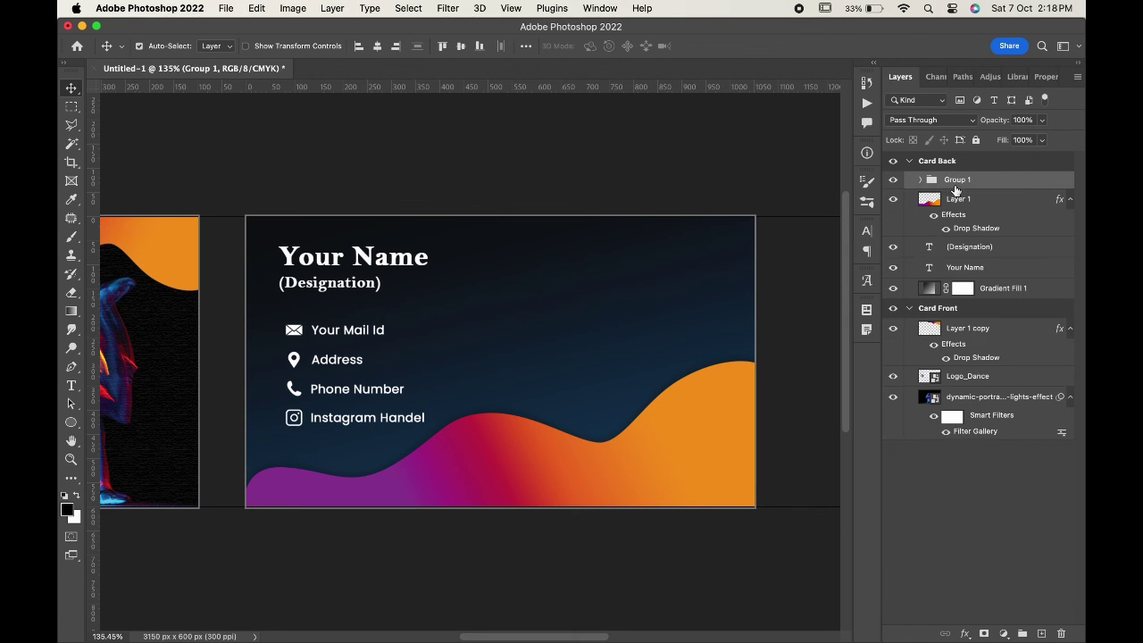
- Scale down the contact details group and line up its left edge with the "Your Name" text
{"action": "key", "text": "super+t"}
{"action": "left_click_drag", "start_coordinate": [423, 424], "coordinate": [366, 418]}
{"action": "key", "text": "Return"}
{"action": "key", "text": "super+minus"}
{"action": "scroll", "coordinate": [371, 414], "scroll_direction": "down", "scroll_amount": 5}
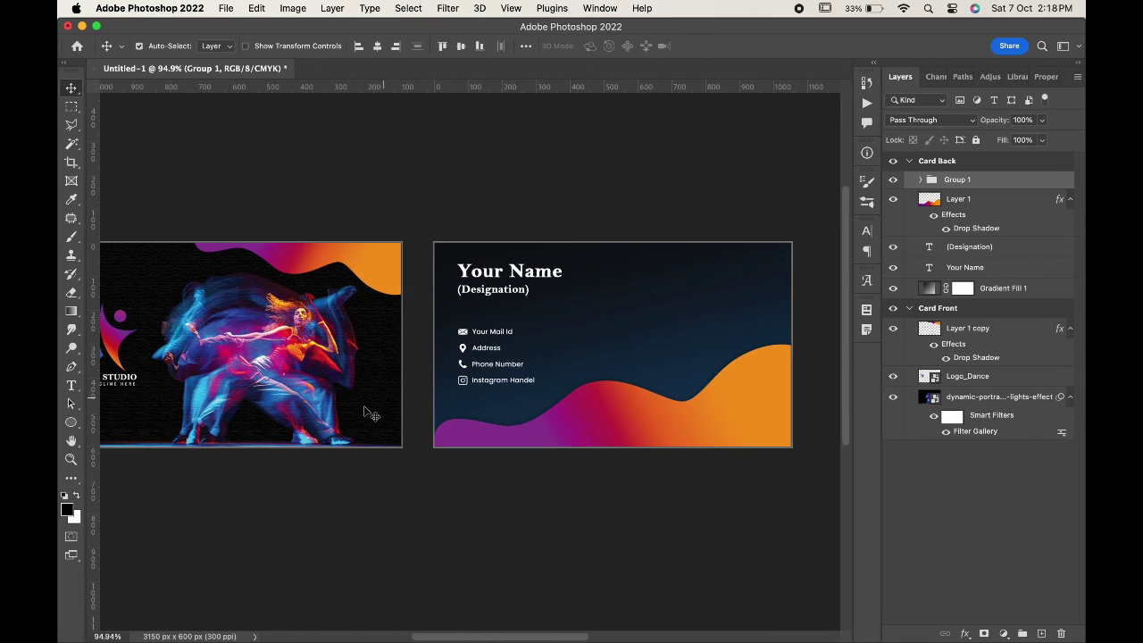
{"action": "scroll", "coordinate": [371, 413], "scroll_direction": "down", "scroll_amount": 2}
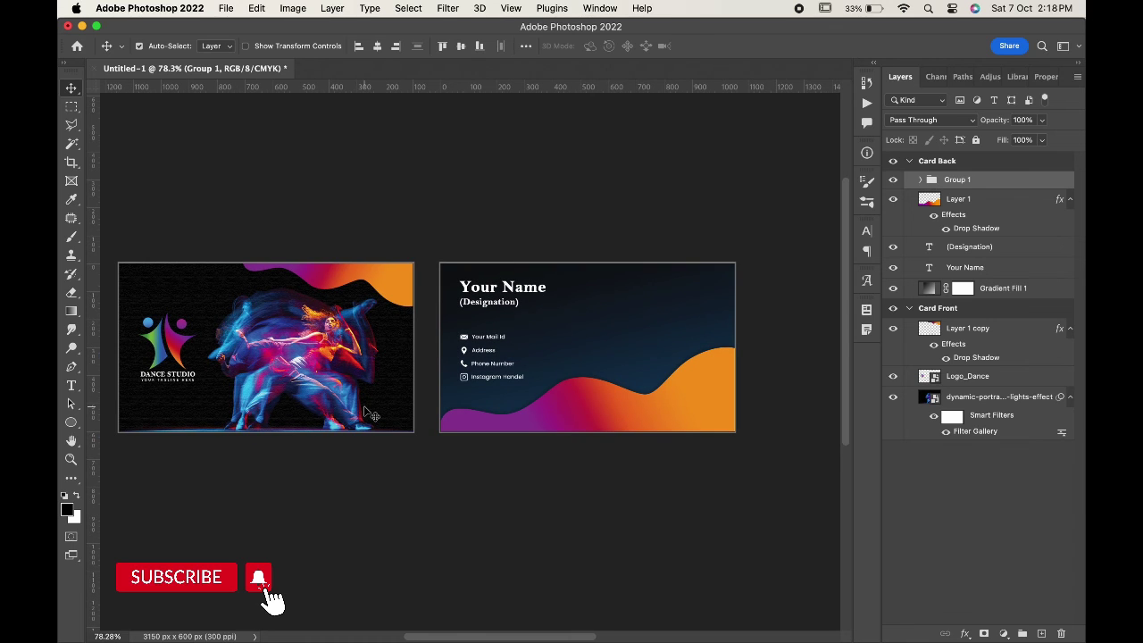
{"action": "scroll", "coordinate": [372, 414], "scroll_direction": "up", "scroll_amount": 1}
{"action": "scroll", "coordinate": [365, 408], "scroll_direction": "left", "scroll_amount": 2}
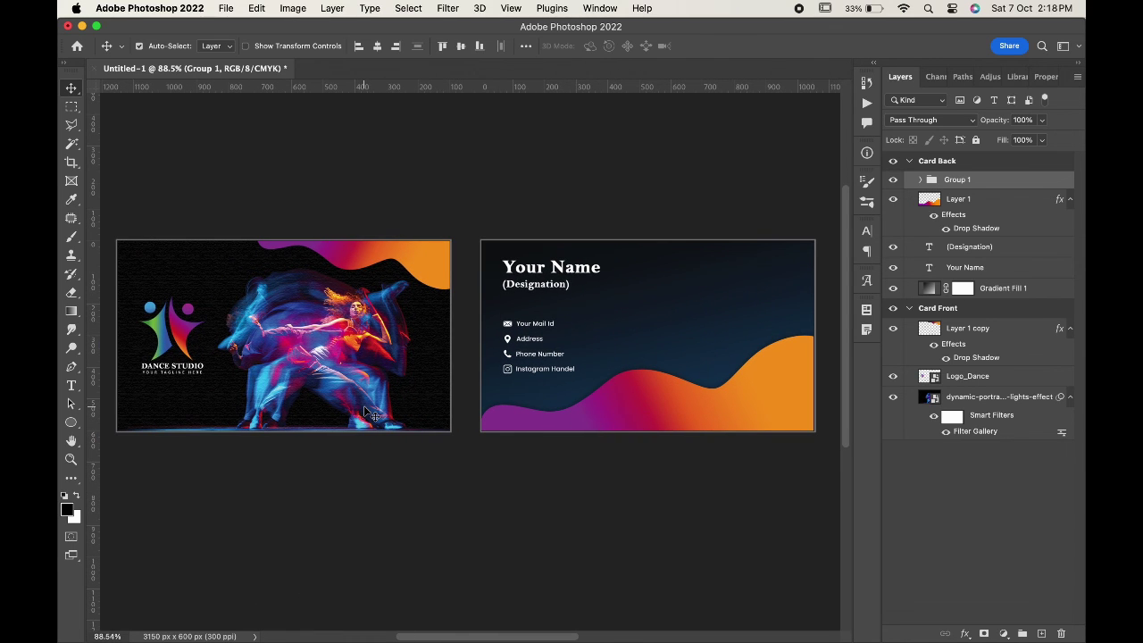